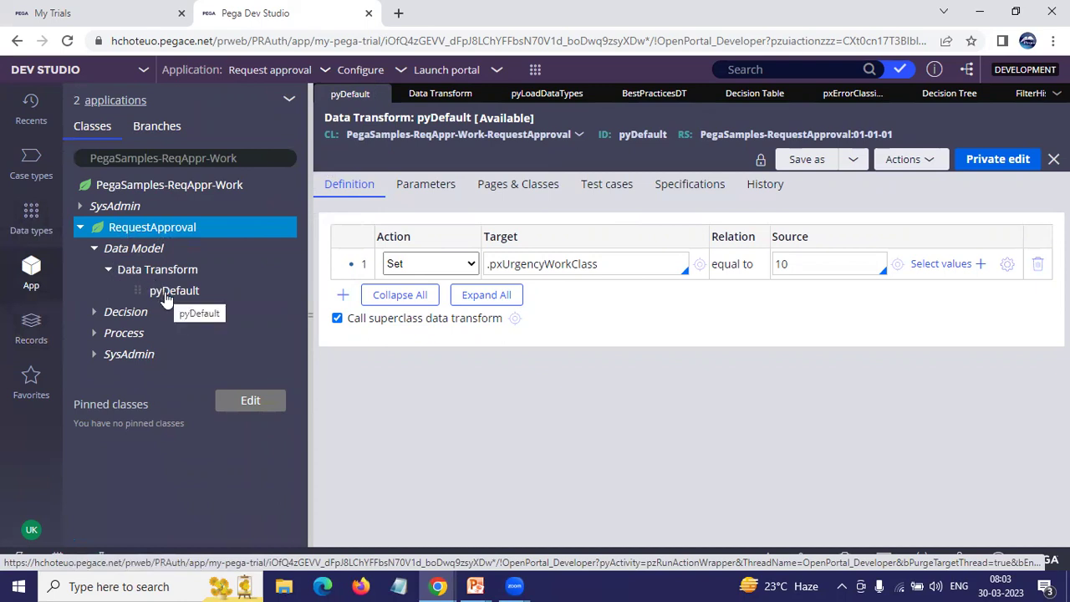
# - In pyDefault, turn off calling the superclass data transform and change the first row's action to Append and Map to
pyautogui.click(80, 227)
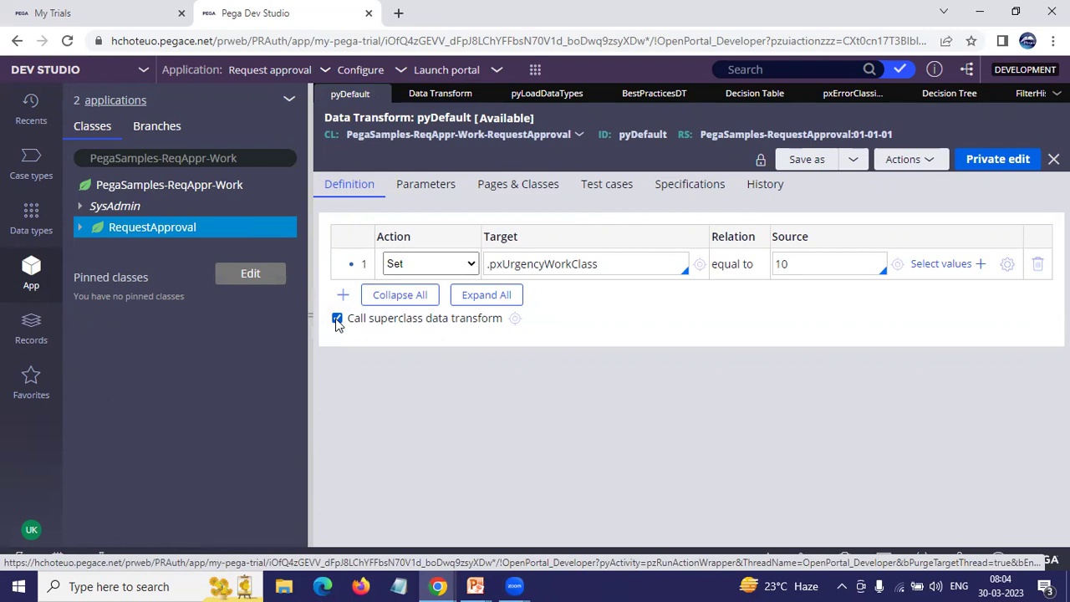
pyautogui.click(337, 318)
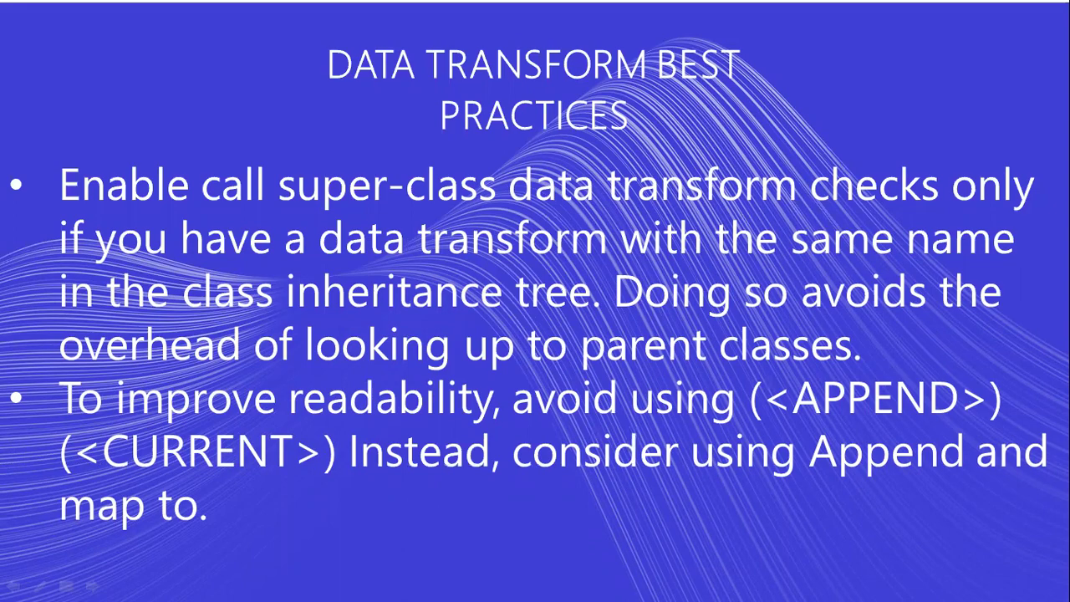
pyautogui.hotkey('alt', 'Tab')
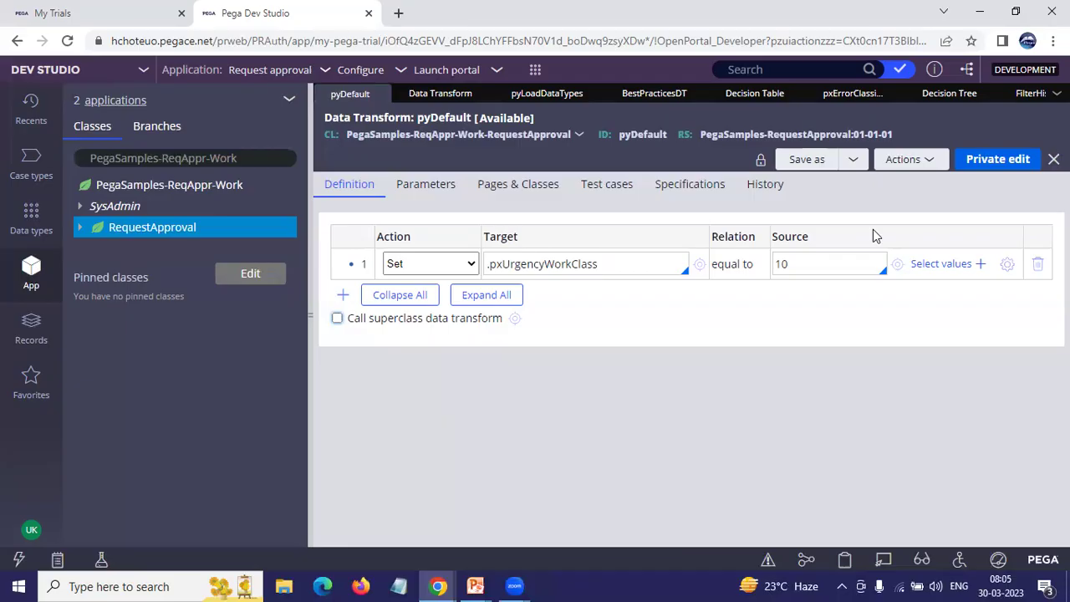
pyautogui.click(401, 269)
pyautogui.click(431, 264)
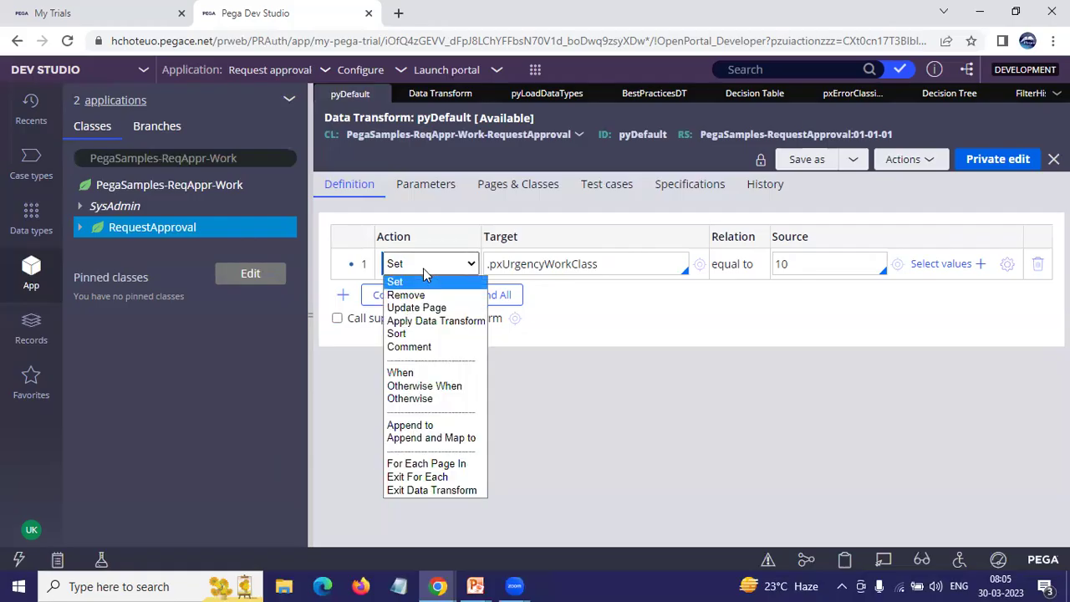
pyautogui.click(443, 439)
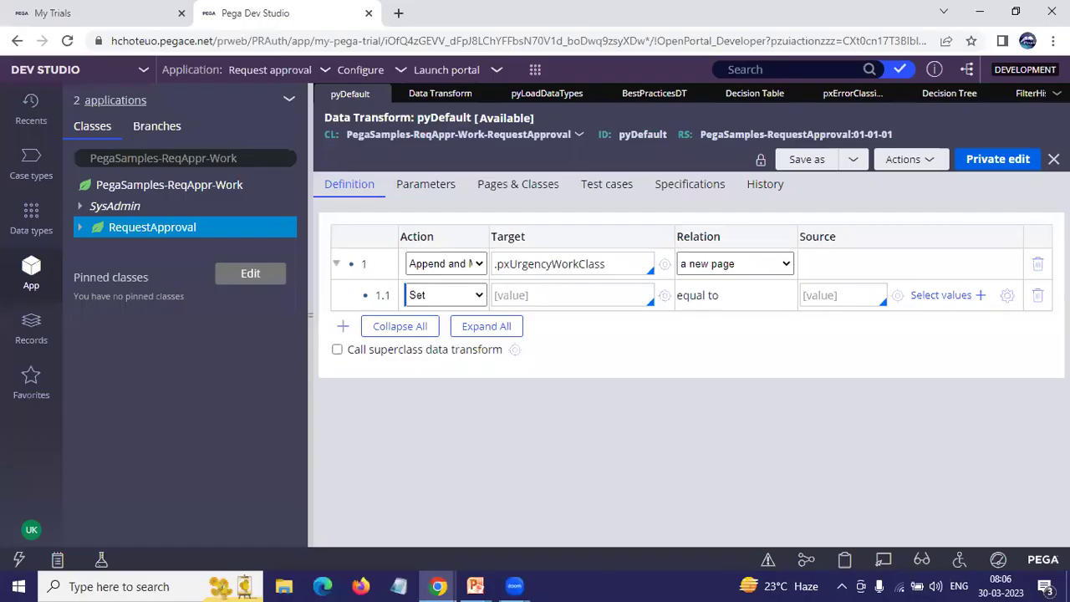
# - Examine the Append and Map to rows in pyLoadDataTypes and the nested For Each Page In rows in BestPracticesDT
pyautogui.click(547, 94)
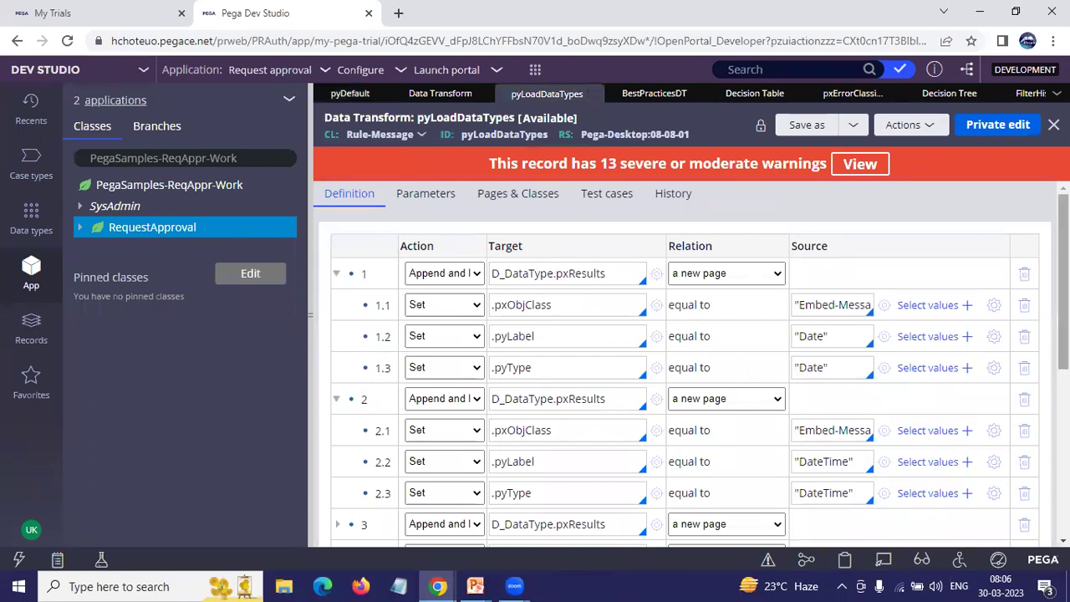
pyautogui.scroll(-3, 1064, 335)
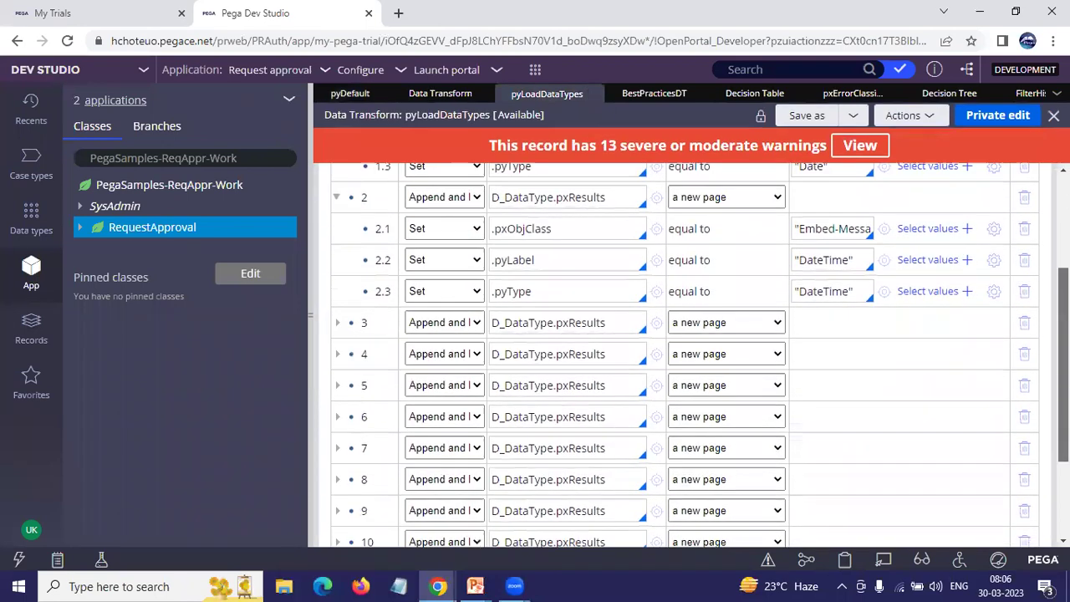
pyautogui.scroll(4, 685, 351)
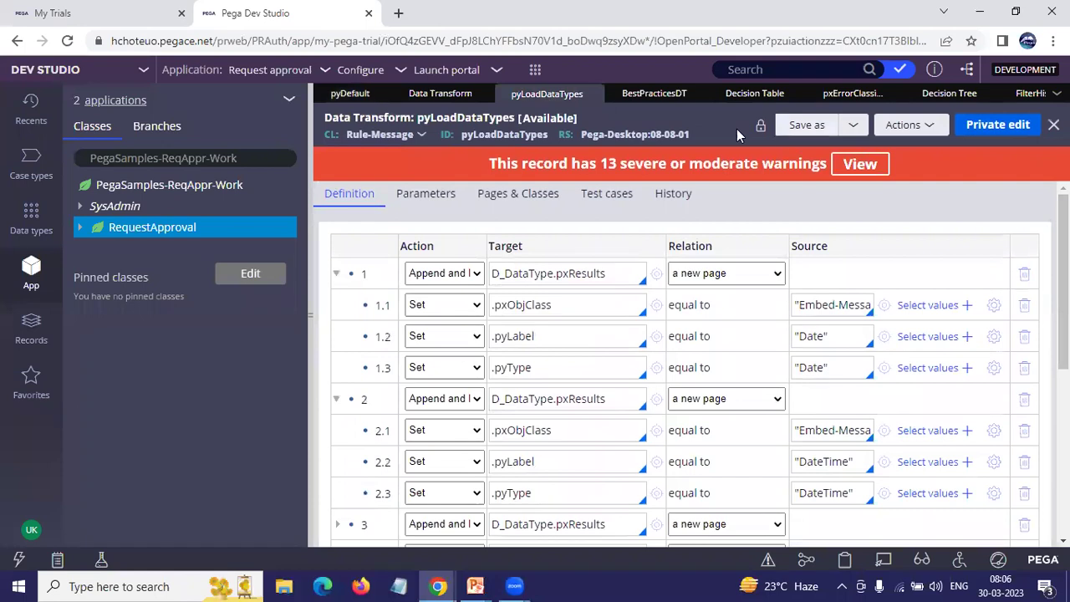
pyautogui.click(640, 93)
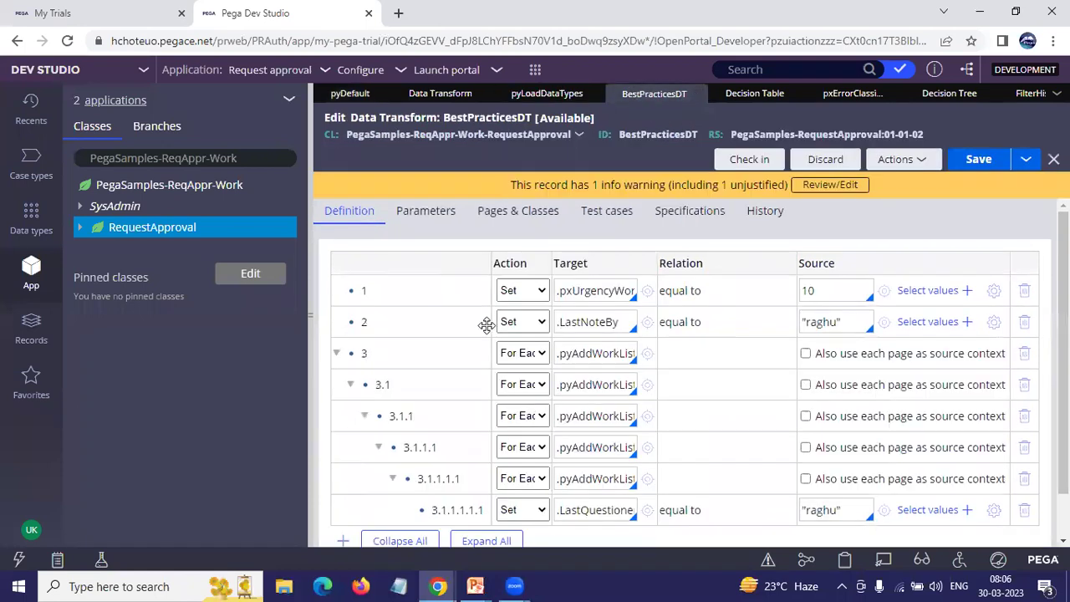
pyautogui.click(337, 360)
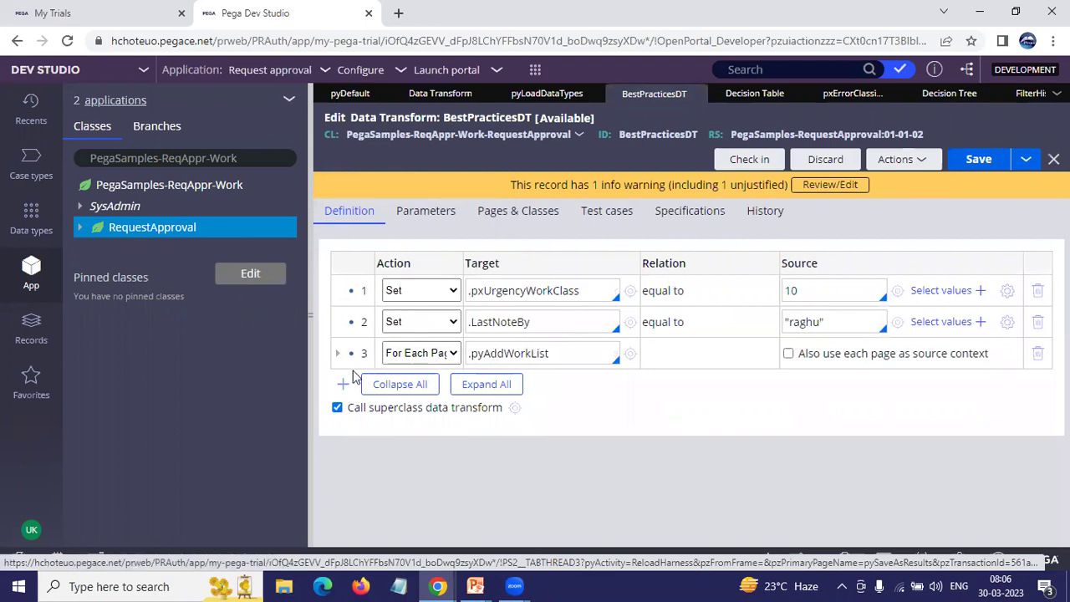
pyautogui.click(435, 358)
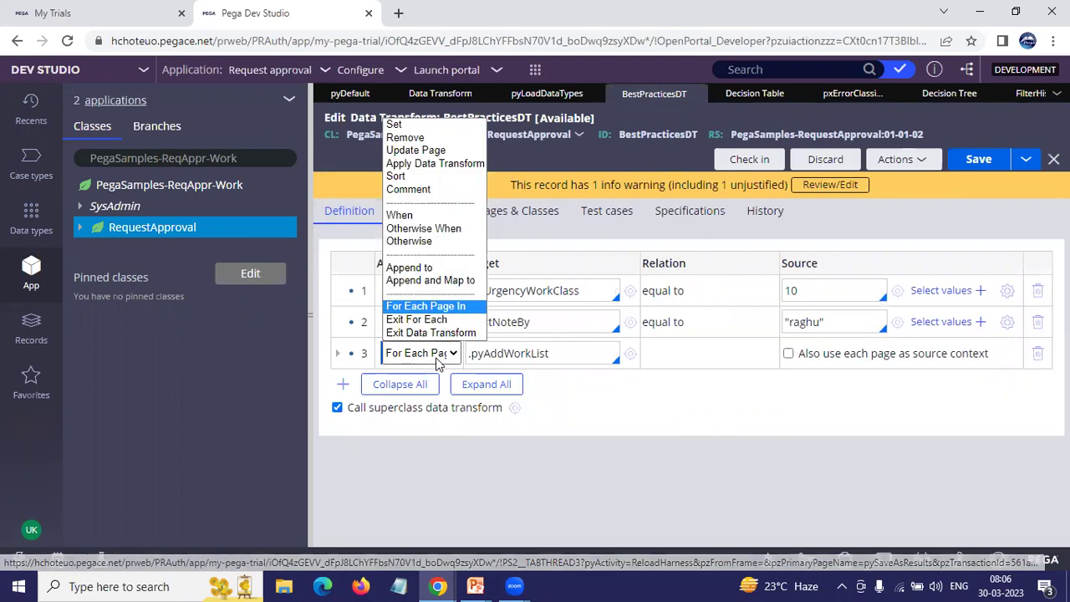
pyautogui.click(436, 360)
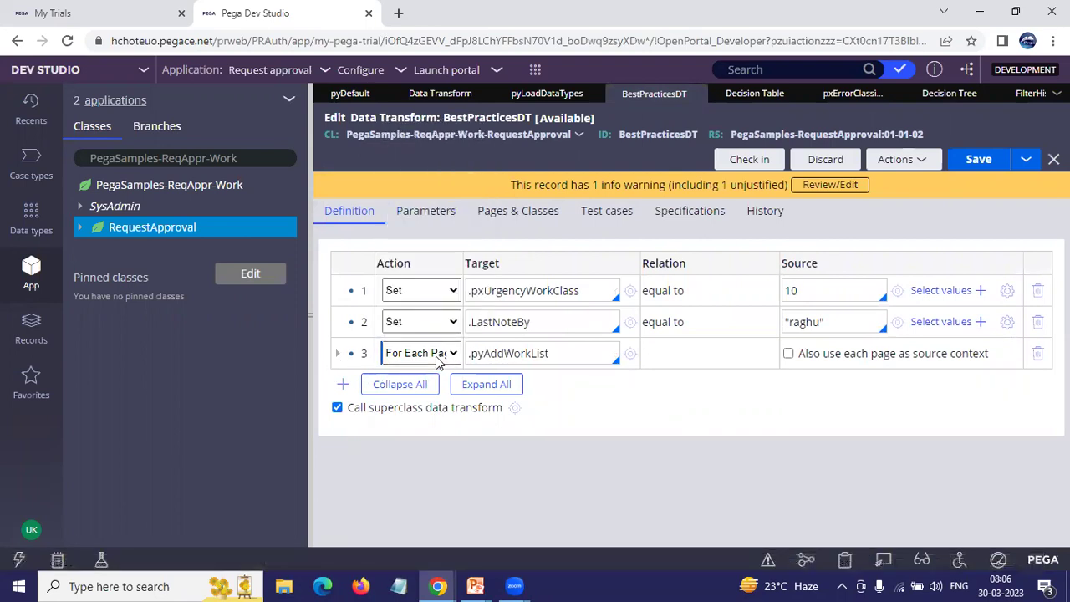
pyautogui.click(524, 357)
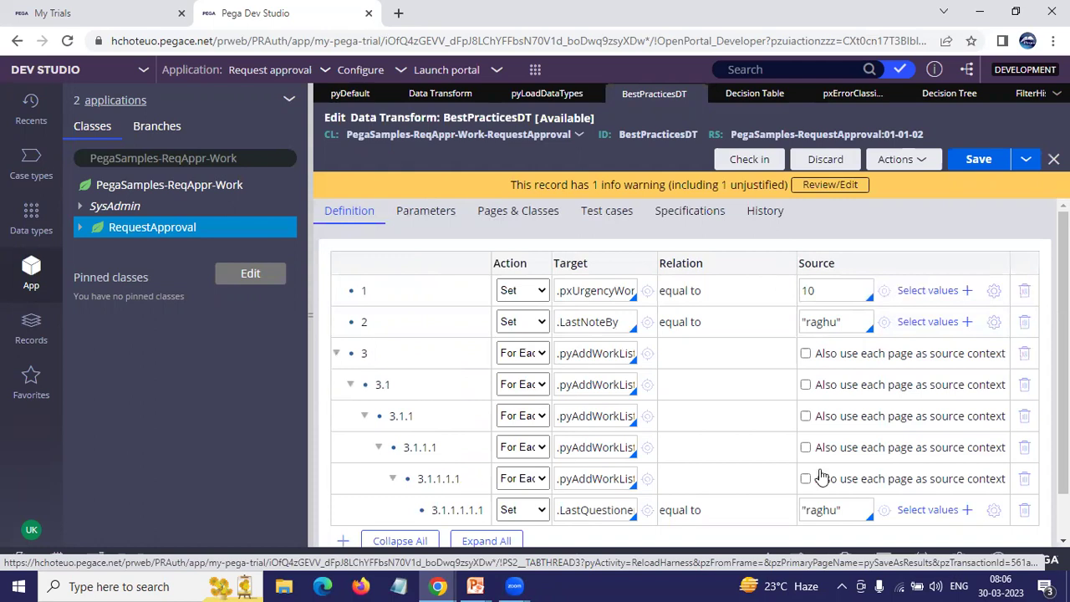
# - Add two empty rows at the end of the BestPracticesDT steps, and delete both of them
pyautogui.scroll(-2, 1046, 468)
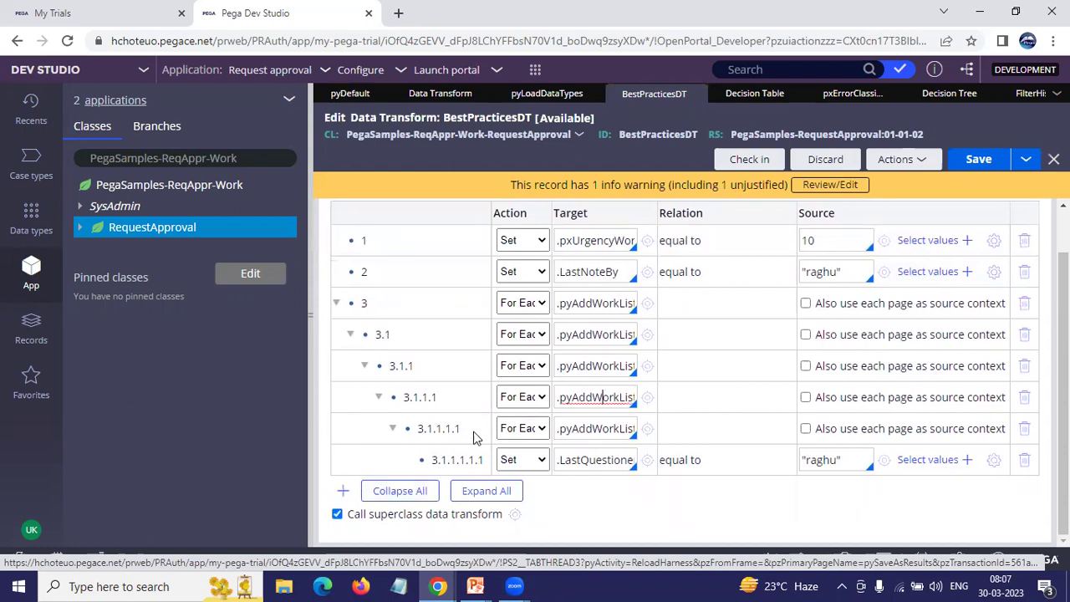
pyautogui.click(342, 493)
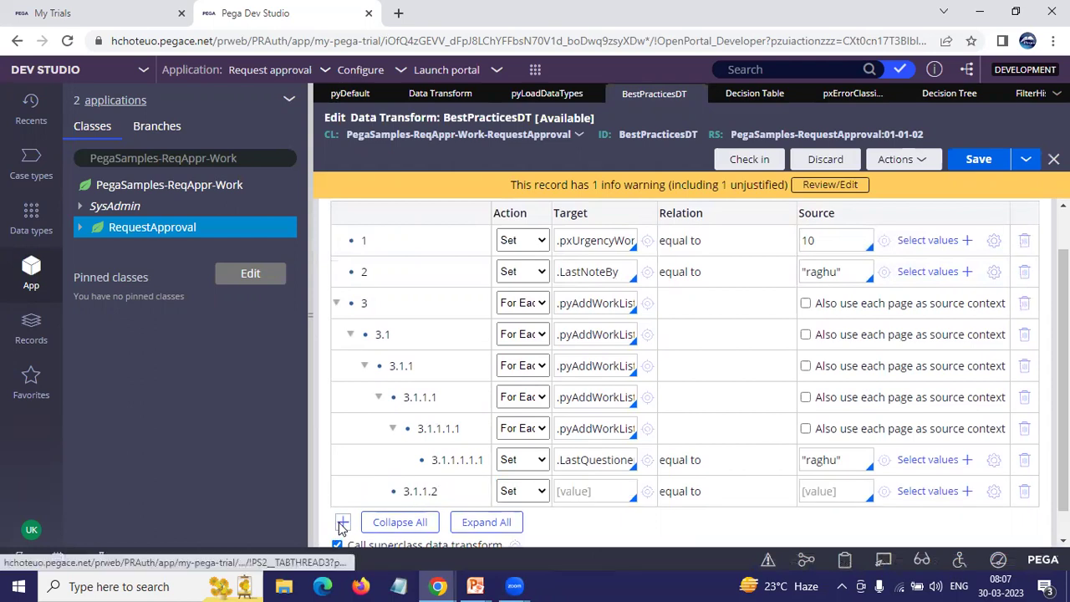
pyautogui.click(342, 522)
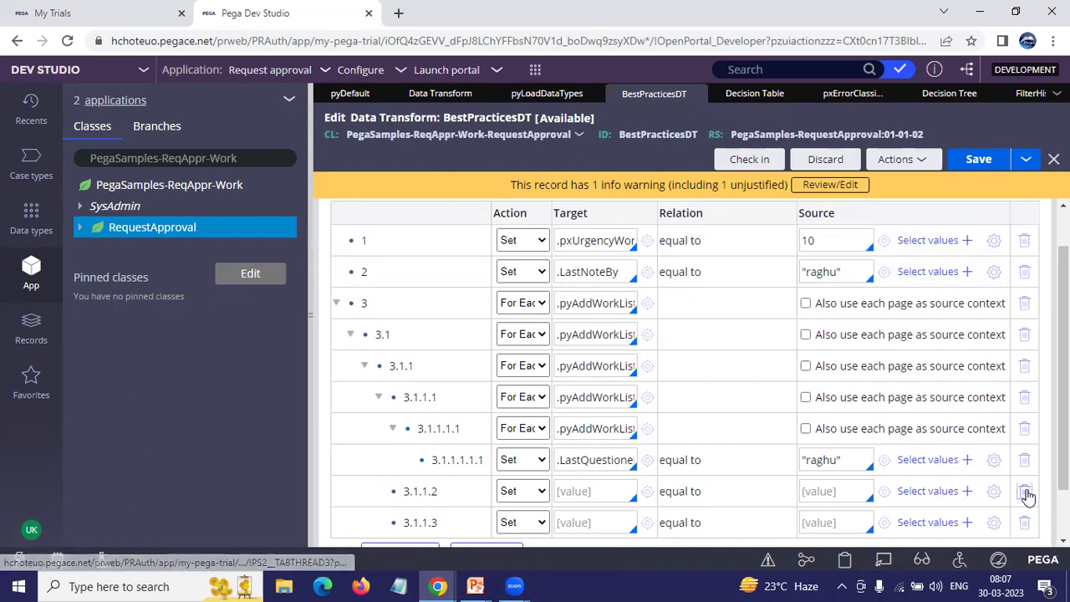
pyautogui.click(1026, 493)
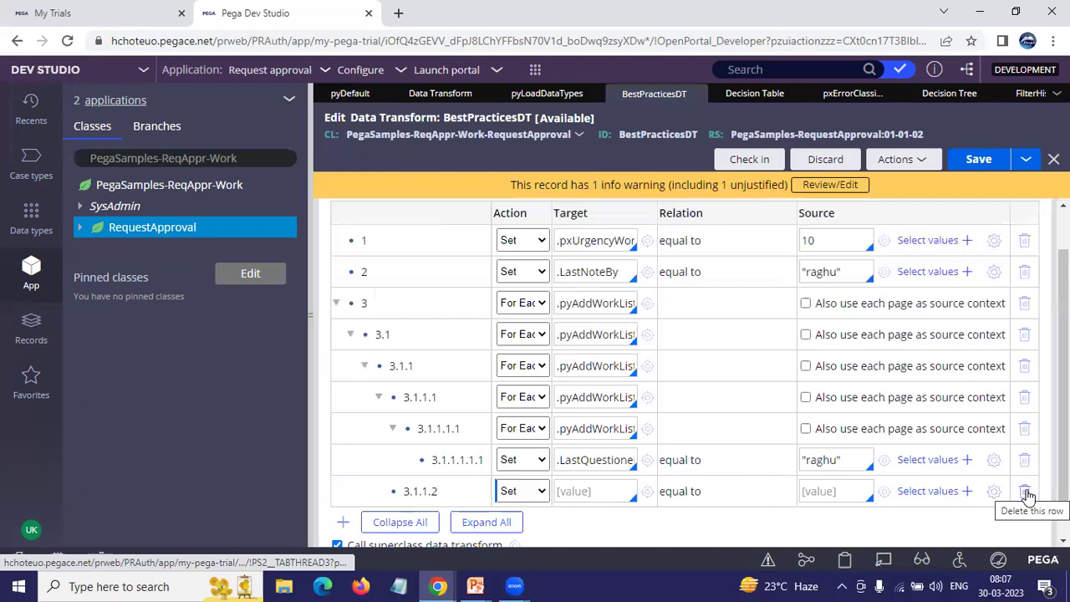
pyautogui.click(1026, 493)
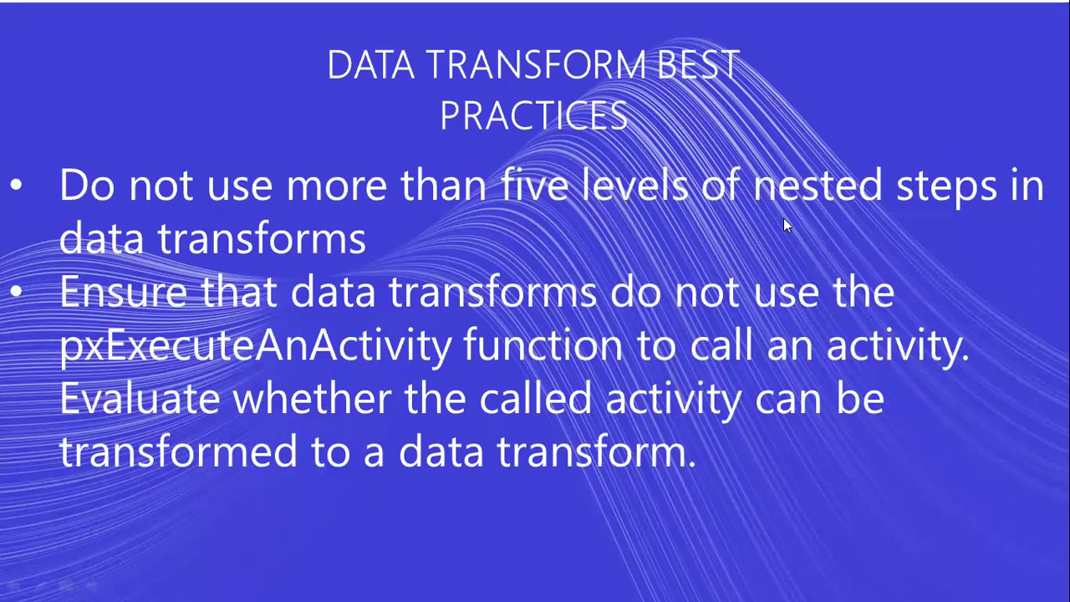
pyautogui.click(414, 245)
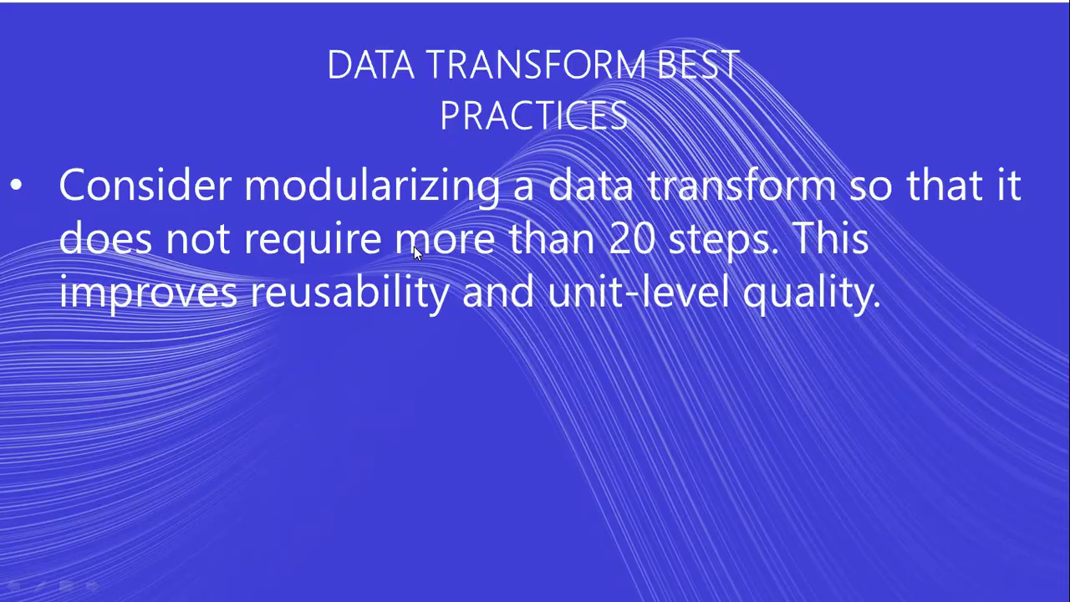
# - Change row 2's action in the pyLoadDataTypes data transform to Apply Data Transform, accepting the deletion of its child rows
pyautogui.hotkey('alt', 'Tab')
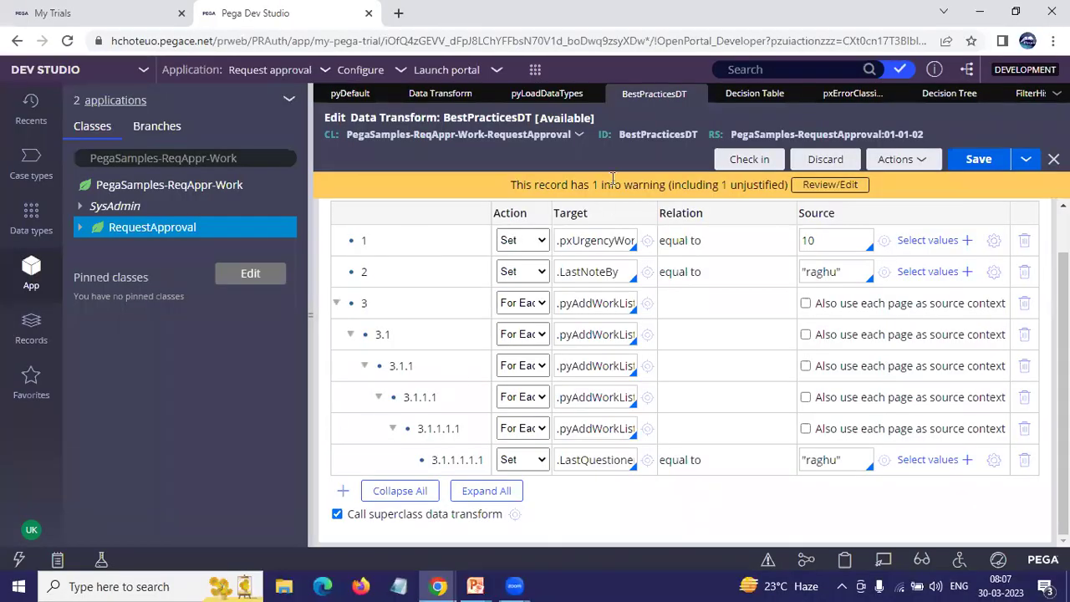
pyautogui.click(546, 95)
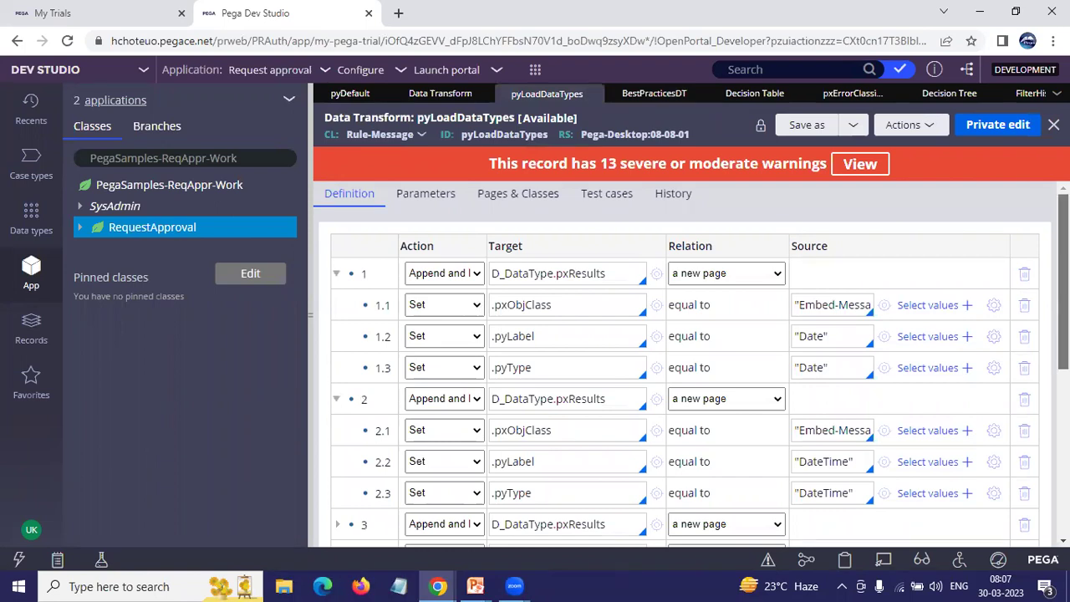
pyautogui.scroll(-5, 683, 351)
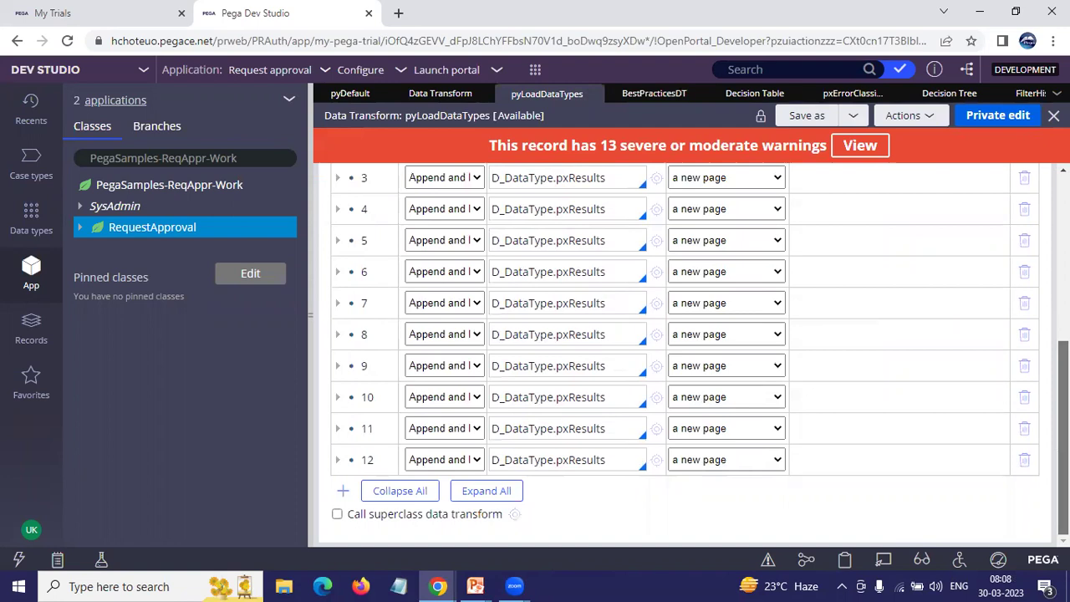
pyautogui.scroll(2, 682, 352)
pyautogui.scroll(3, 1036, 335)
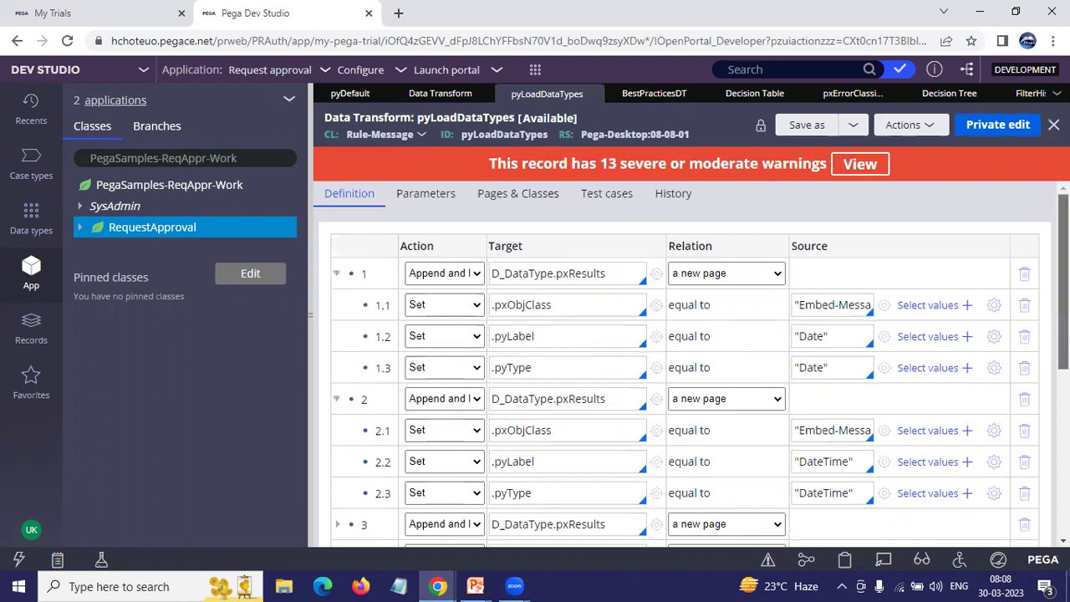
pyautogui.scroll(-1, 1064, 285)
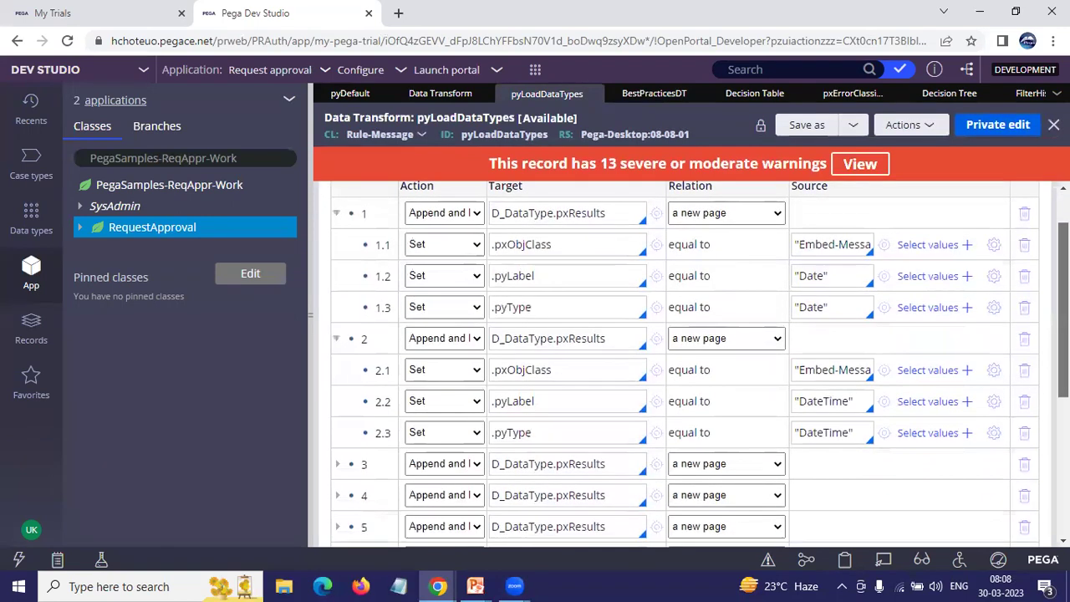
pyautogui.click(433, 346)
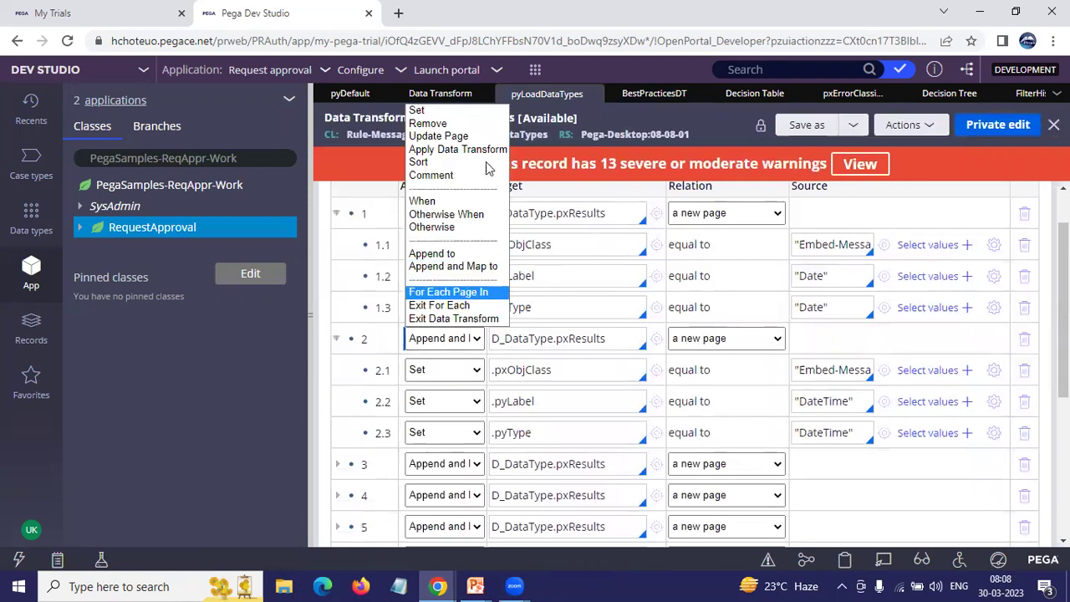
pyautogui.click(456, 150)
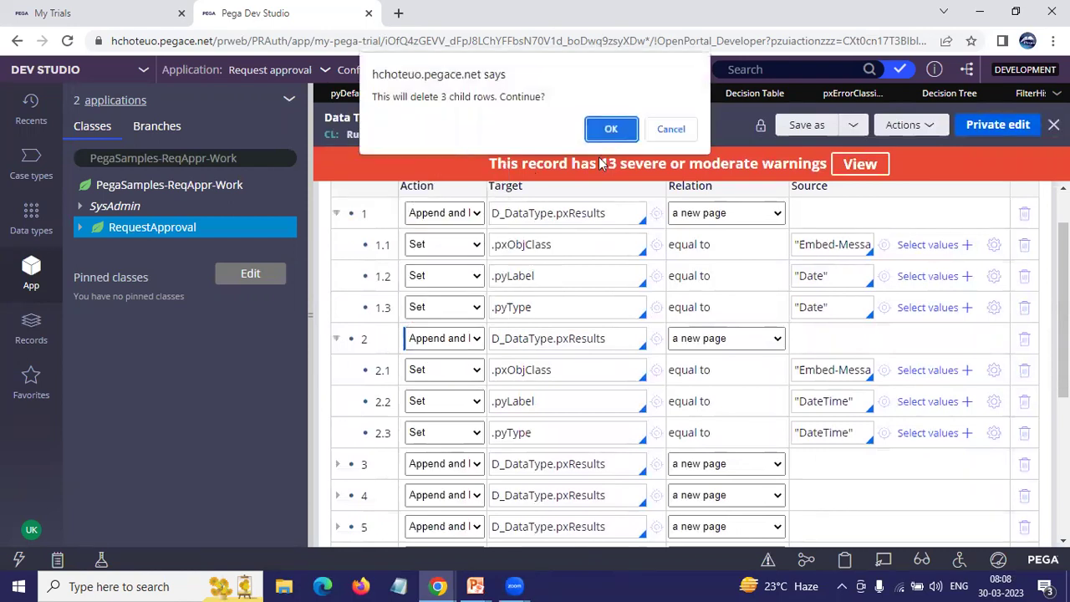
pyautogui.click(608, 129)
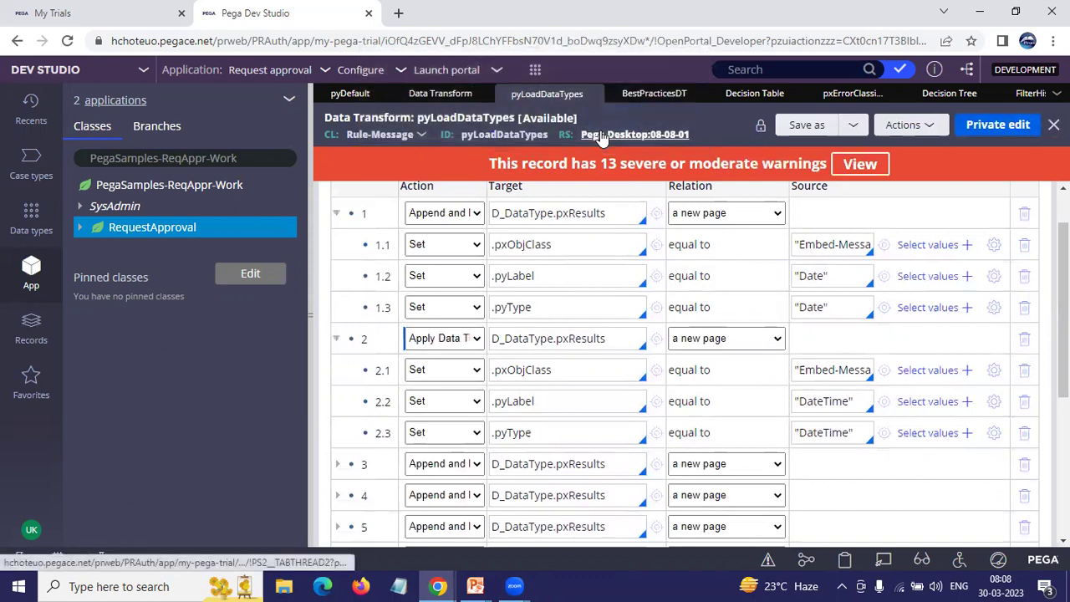
# - Replace row 2's target with the pyLoadDataTypes data transform
pyautogui.click(566, 338)
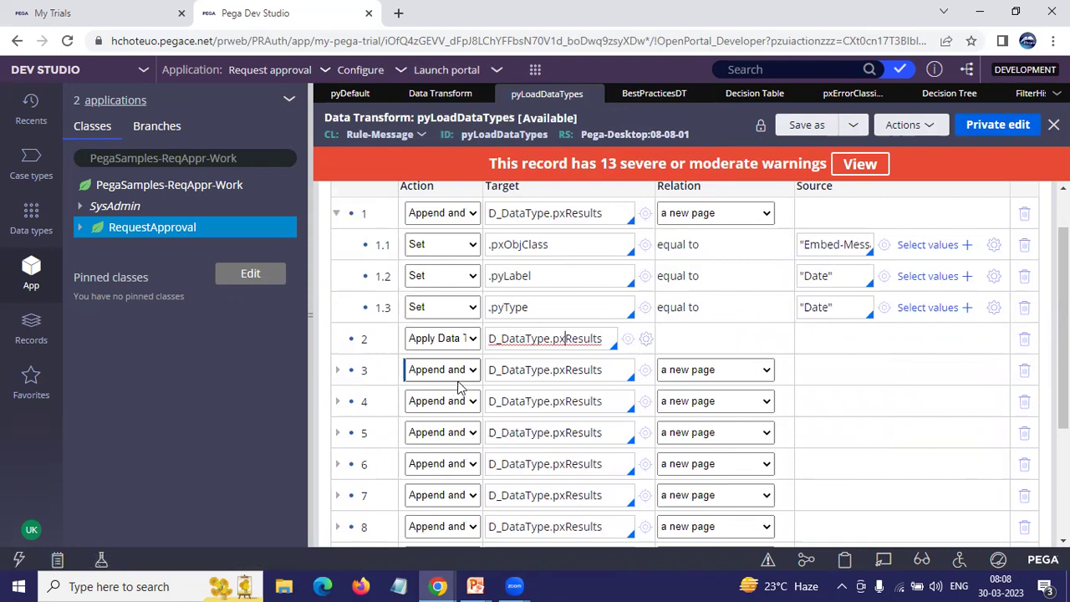
pyautogui.doubleClick(552, 340)
pyautogui.press('BackSpace')
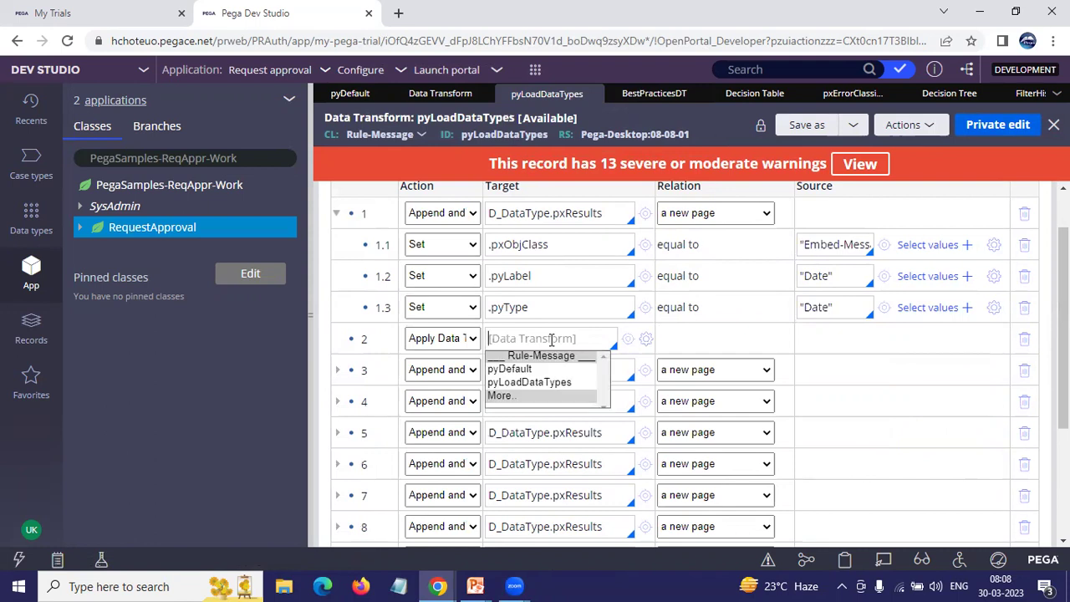
pyautogui.press('Down')
pyautogui.press('Down')
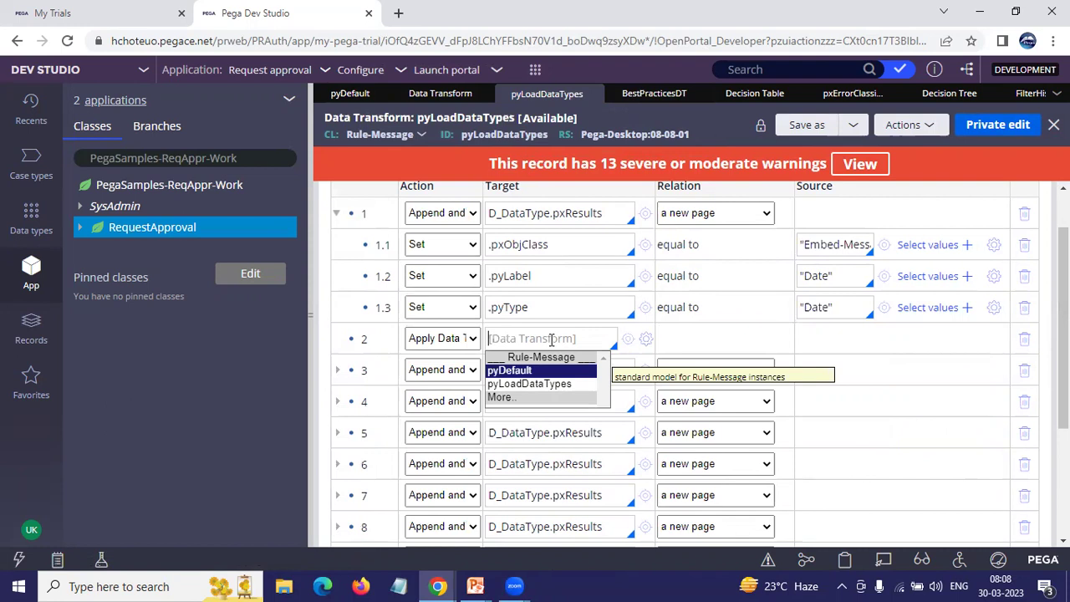
pyautogui.press('Return')
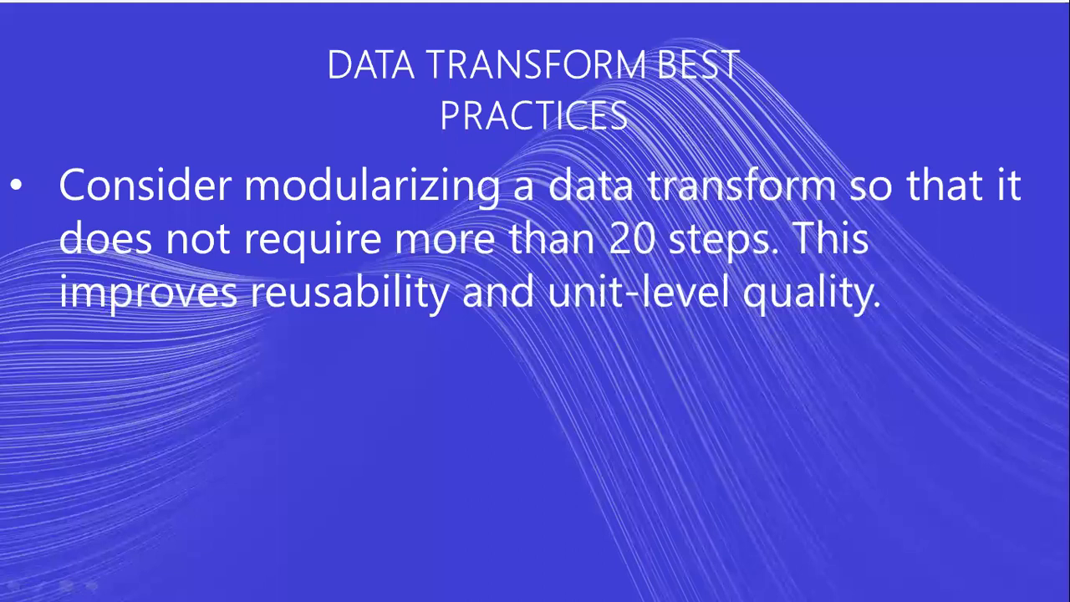
pyautogui.click(467, 247)
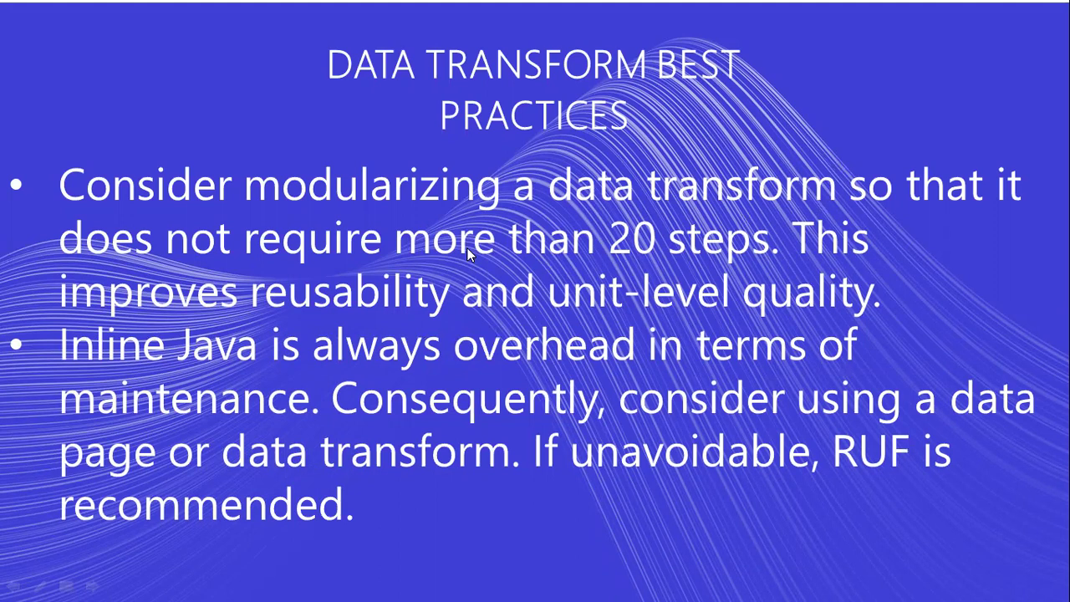
pyautogui.click(467, 248)
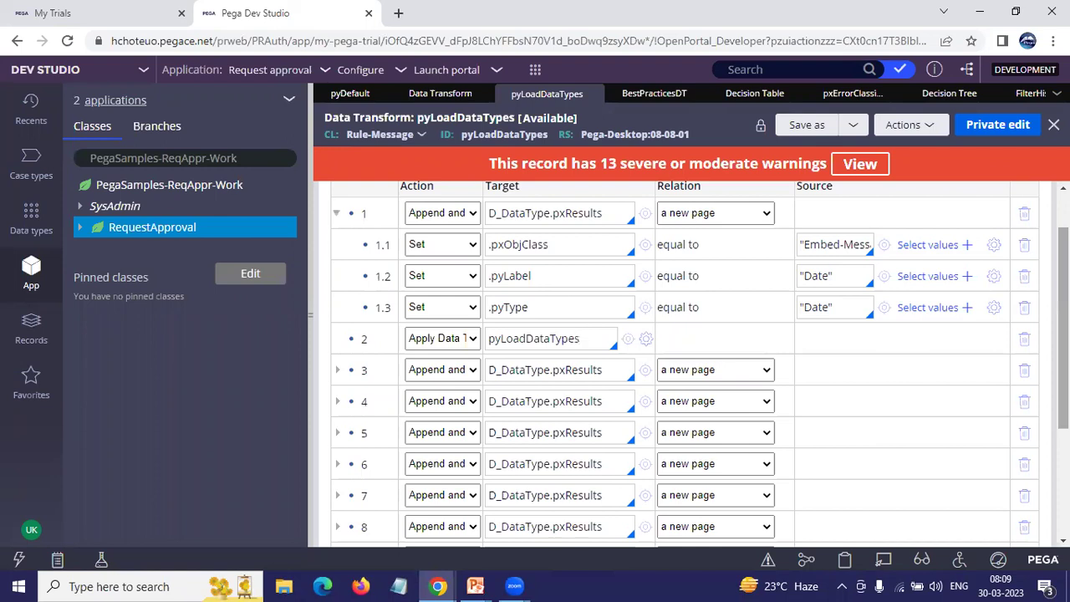
# - Open the history documentation of pyLoadDataTypes to read its description and usage
pyautogui.scroll(2, 836, 219)
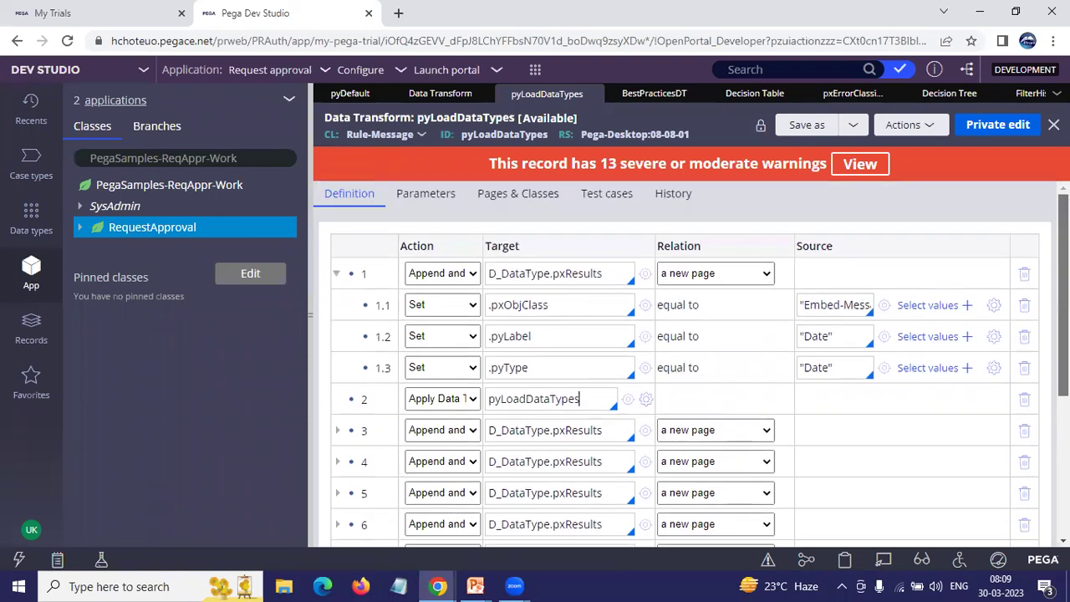
pyautogui.click(673, 201)
pyautogui.click(412, 332)
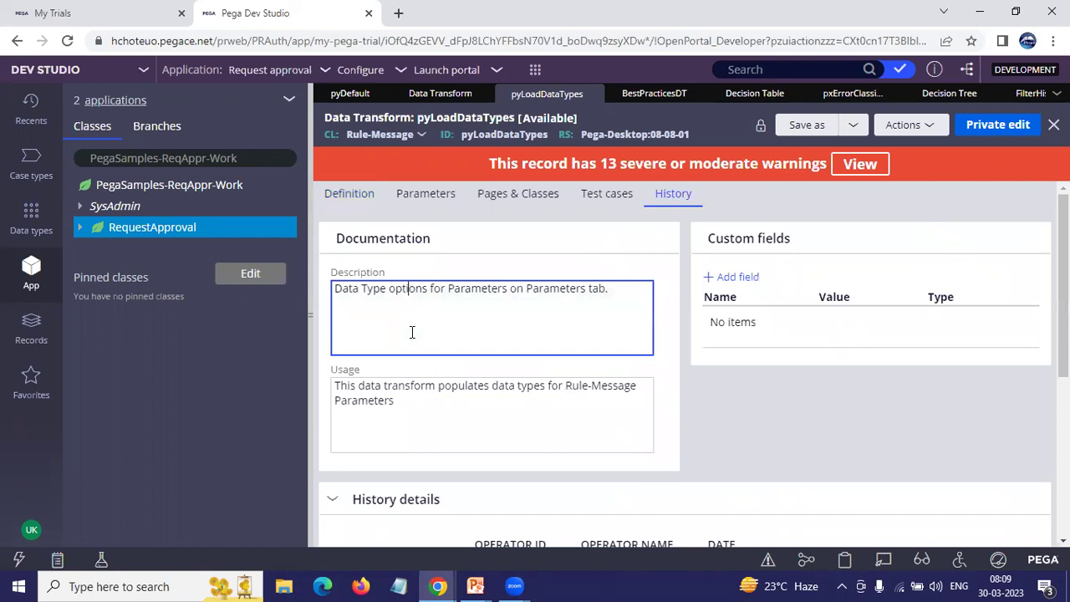
# - Return to the BestPracticesDT data transform, open its check-in form to view the comments field, and cancel the check-in
pyautogui.click(383, 402)
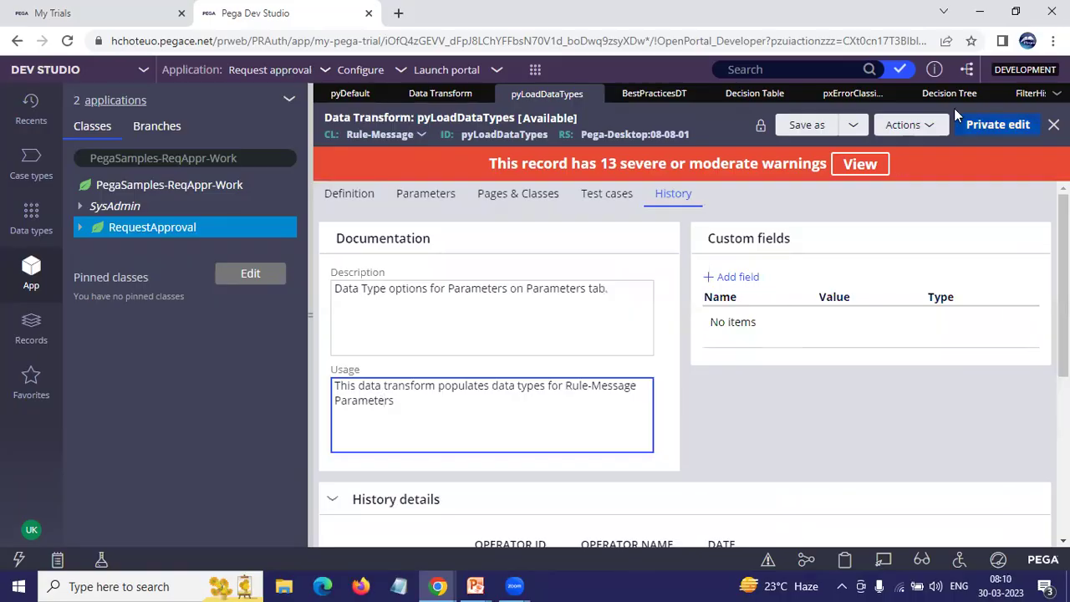
pyautogui.click(659, 96)
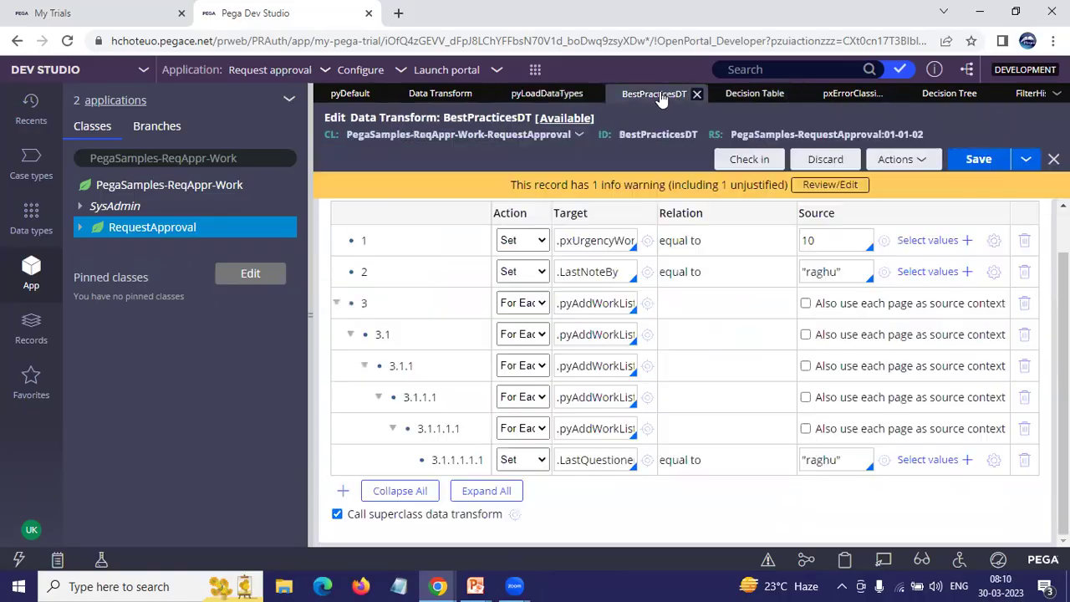
pyautogui.click(743, 164)
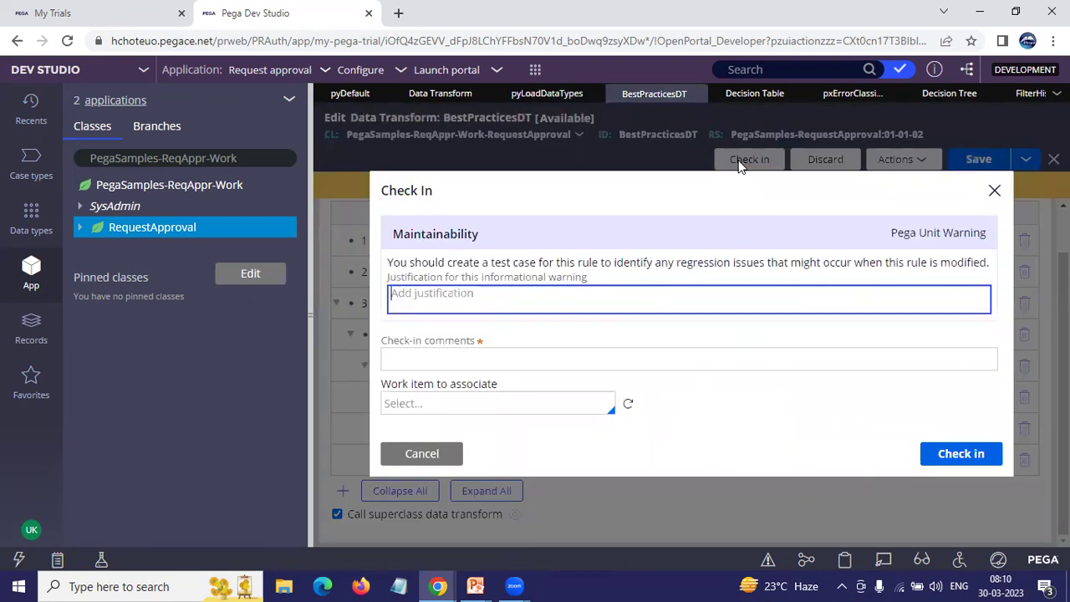
pyautogui.click(508, 349)
pyautogui.click(451, 454)
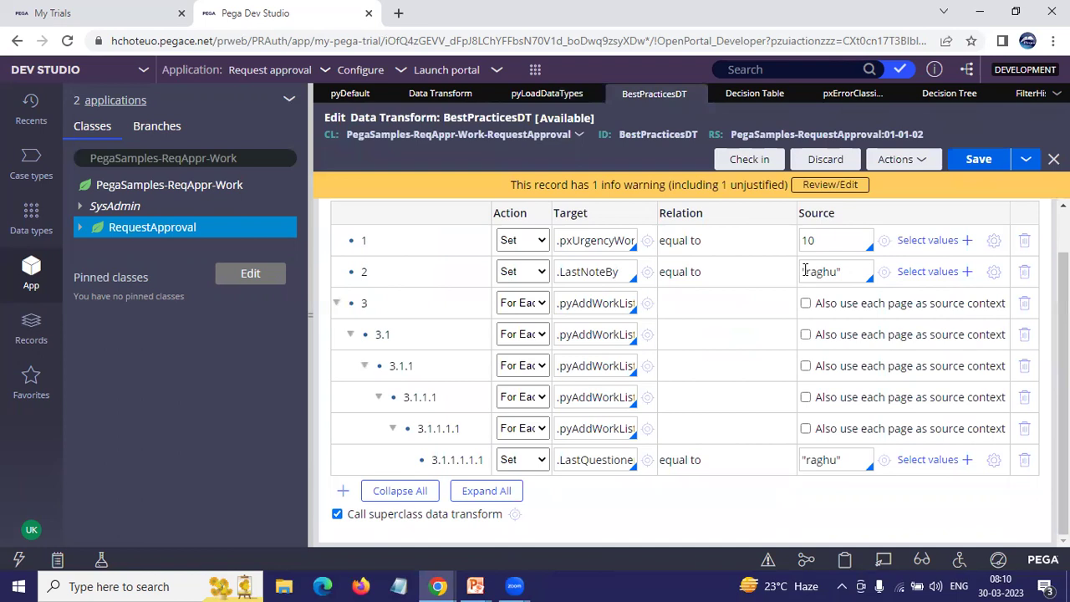
# - Set the source of row 2 (.LastNoteBy) to a name without quotation marks, save BestPracticesDT and review its guardrail warnings
pyautogui.tripleClick(805, 270)
pyautogui.press('BackSpace')
pyautogui.write('raju')
pyautogui.click(972, 162)
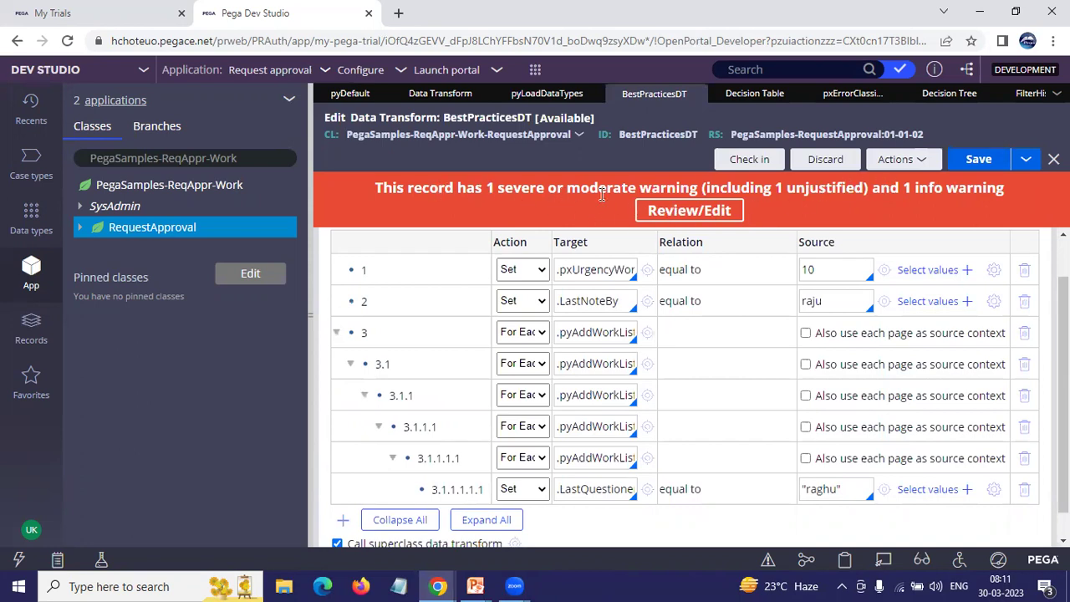
pyautogui.click(707, 211)
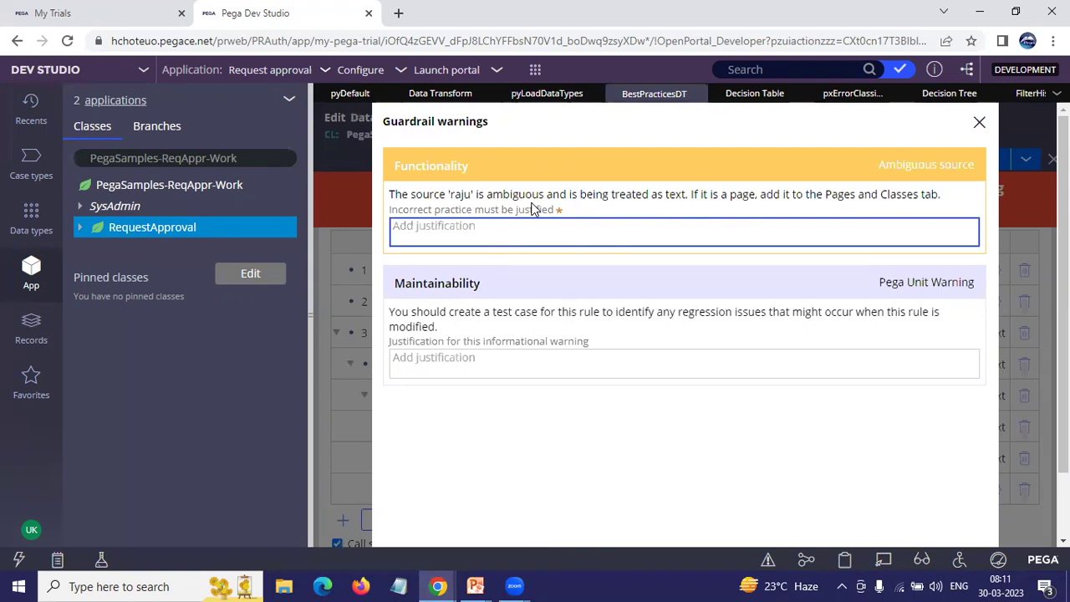
pyautogui.click(980, 125)
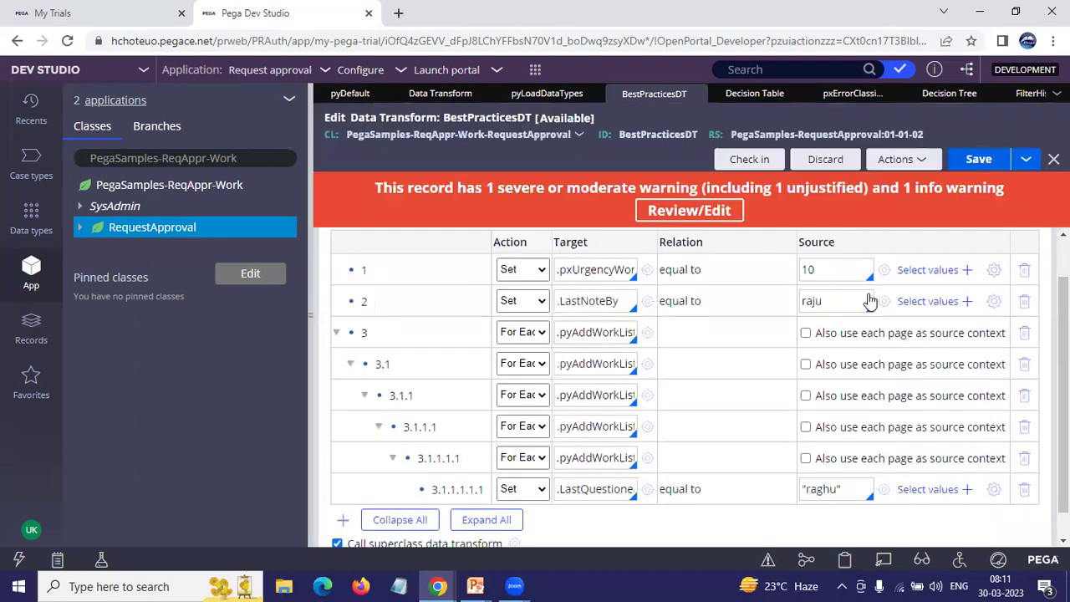
# - Replace the source of row 2 (.LastNoteBy) with a name enclosed in double quotation marks and save BestPracticesDT
pyautogui.doubleClick(809, 302)
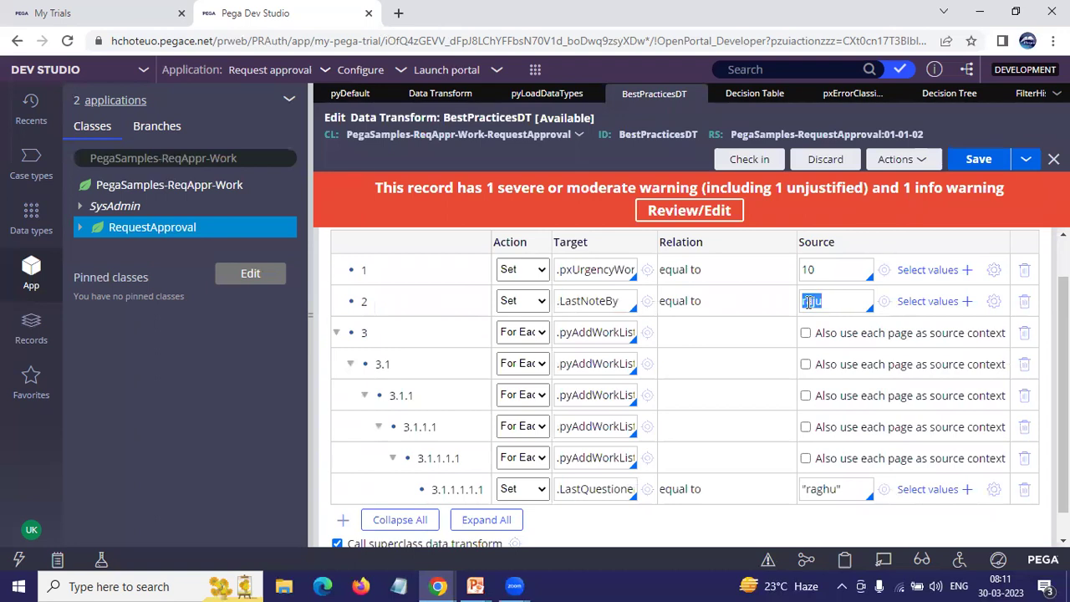
pyautogui.write('raghu')
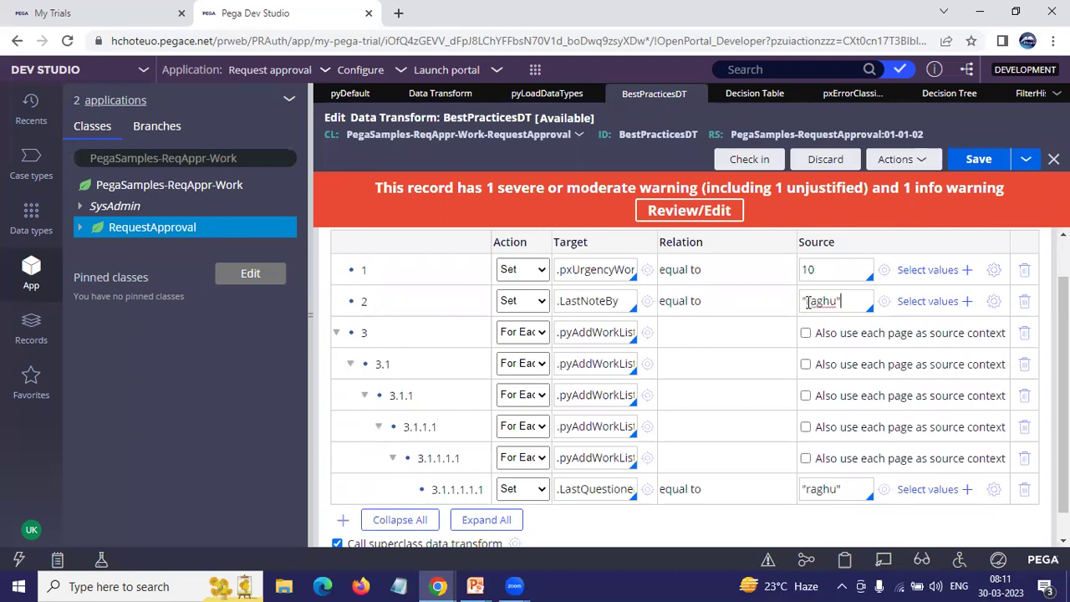
pyautogui.click(979, 159)
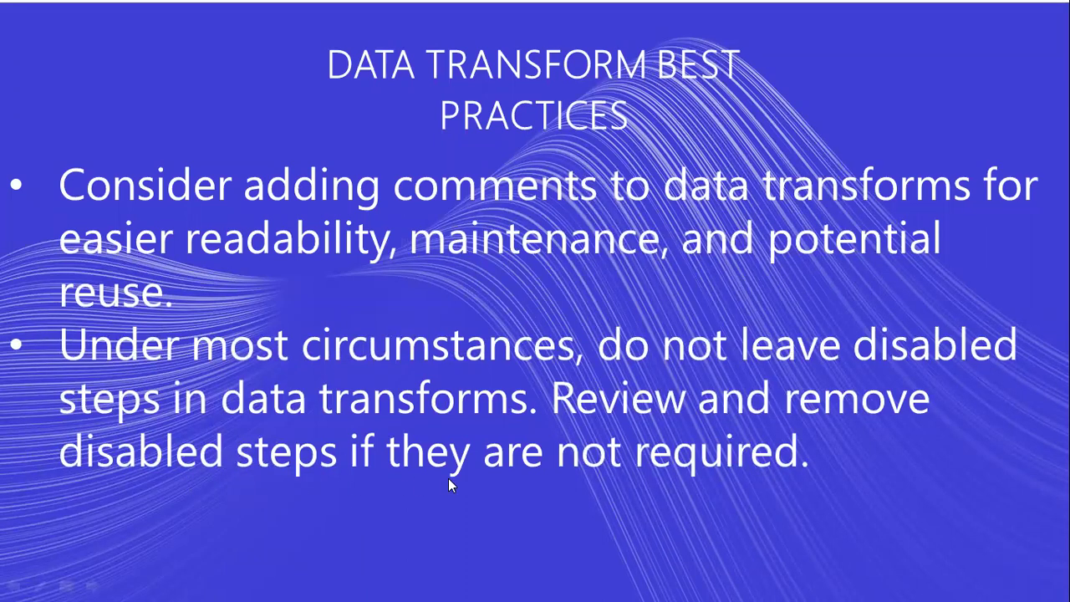
# - Switch to Pega Dev Studio, disable row 3 of BestPracticesDT and save the data transform
pyautogui.hotkey('alt', 'Tab')
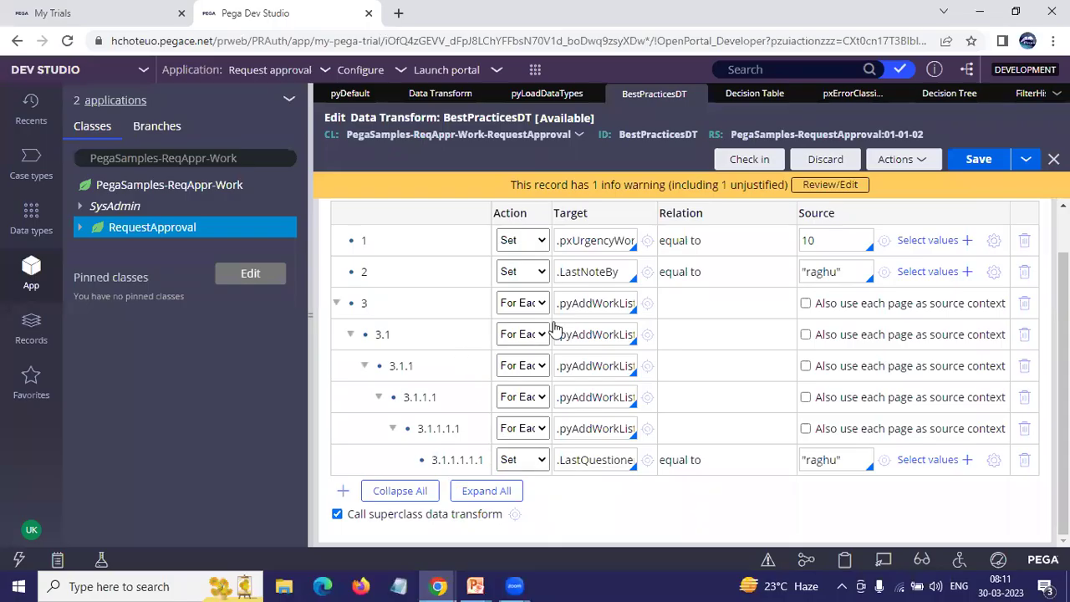
pyautogui.rightClick(383, 304)
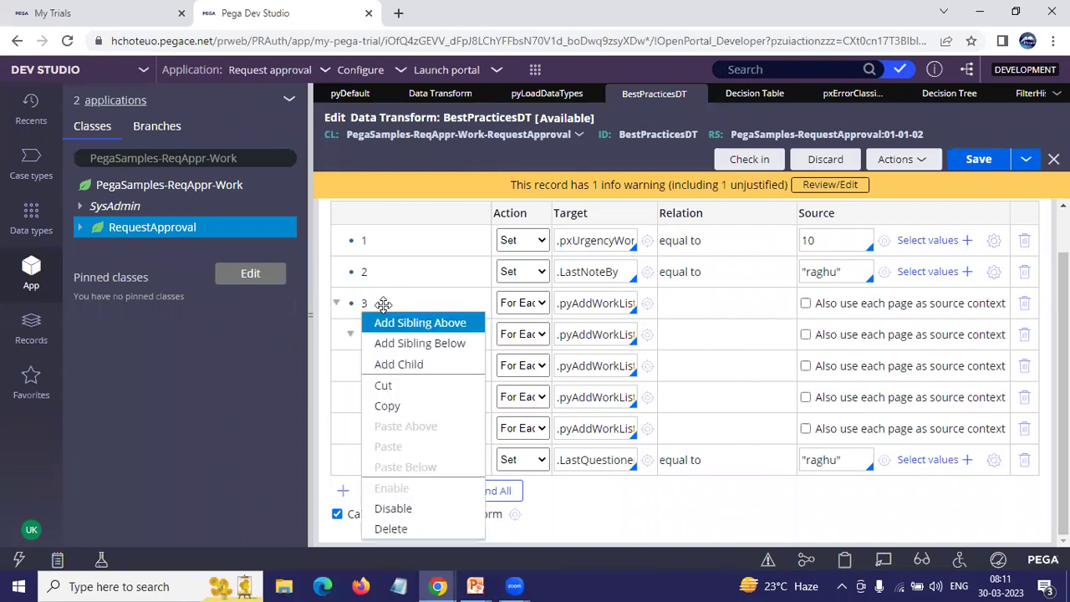
pyautogui.click(405, 510)
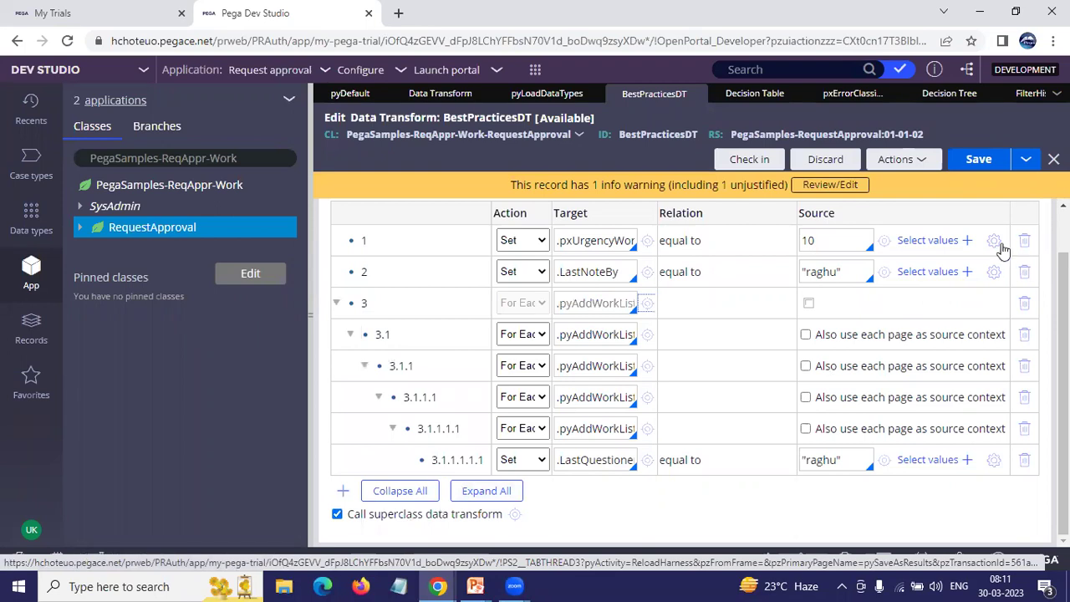
pyautogui.click(967, 165)
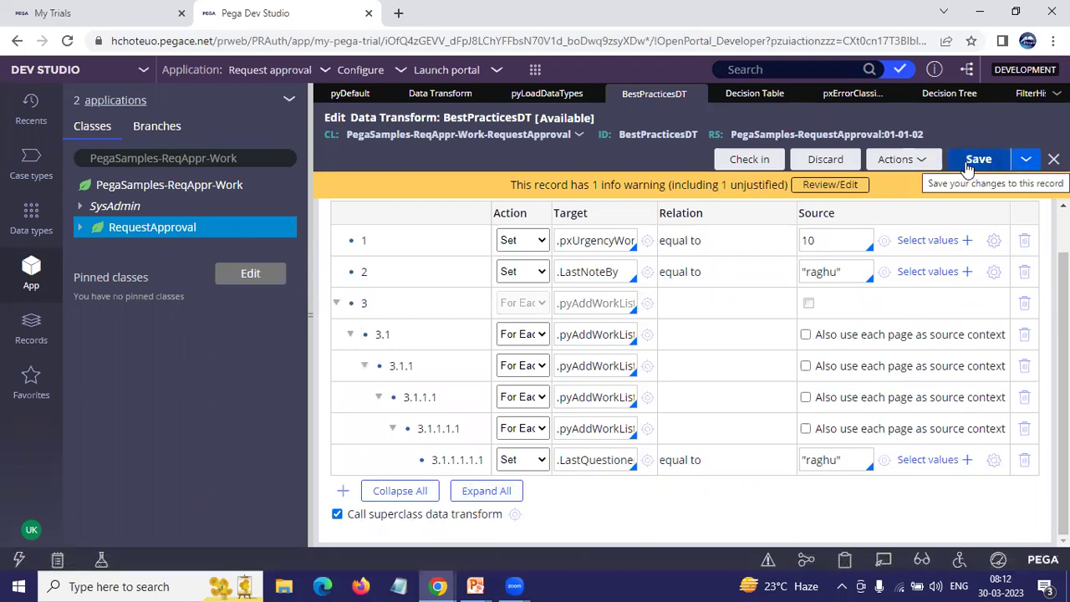
# - Collapse row 3 of BestPracticesDT and delete it, accepting the deletion of its child rows
pyautogui.click(334, 306)
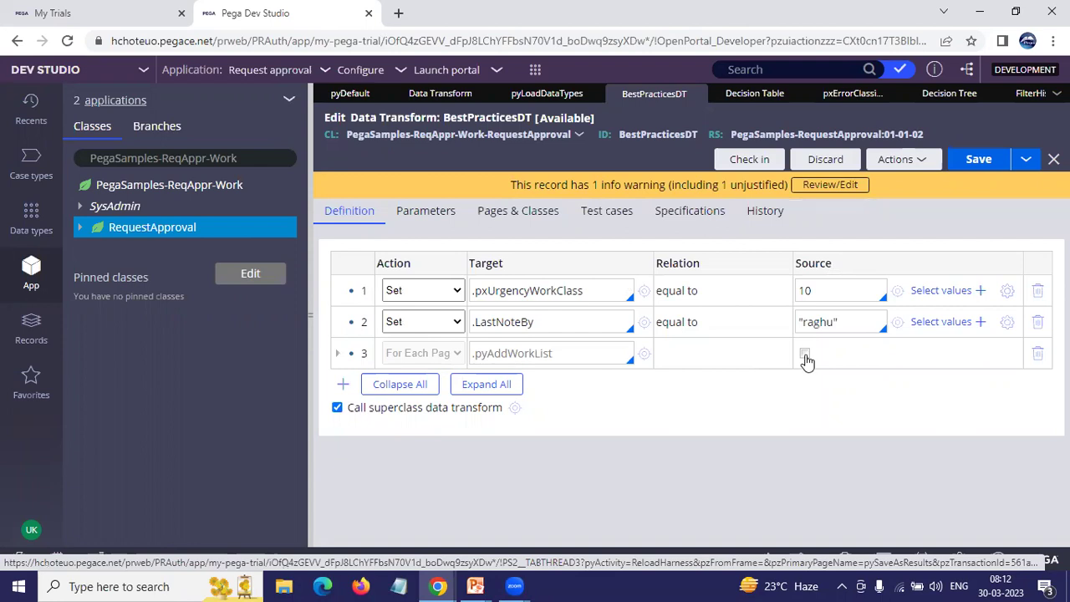
pyautogui.rightClick(371, 355)
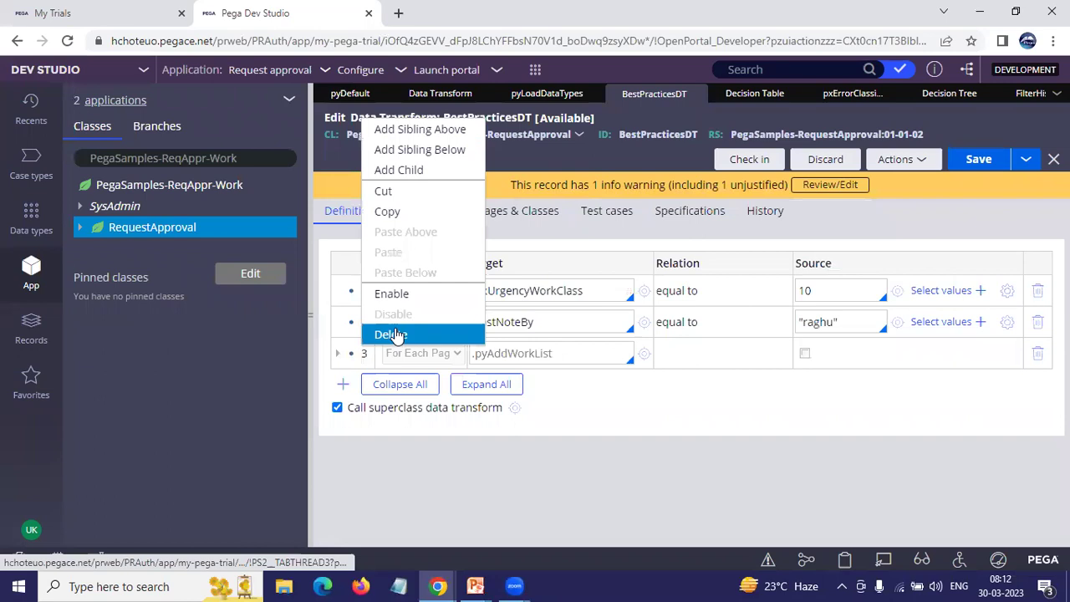
pyautogui.click(392, 334)
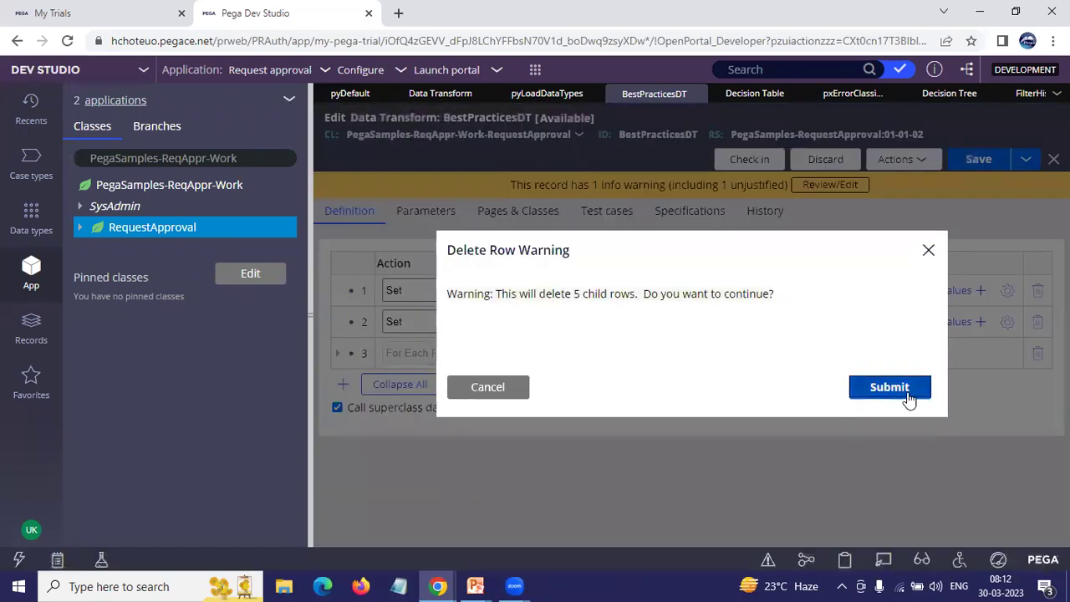
pyautogui.click(885, 394)
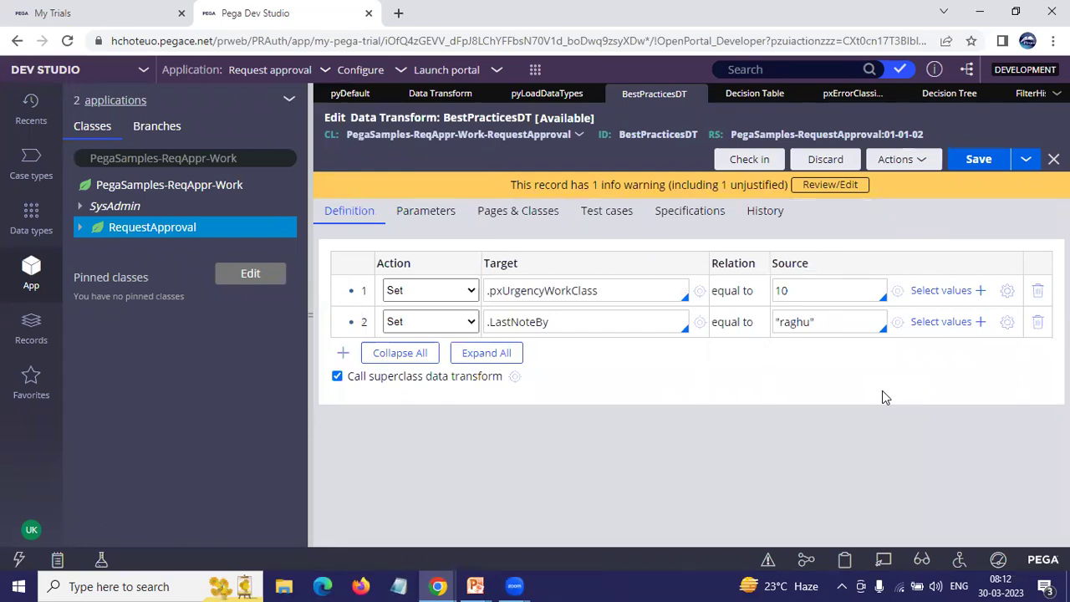
pyautogui.hotkey('alt', 'Tab')
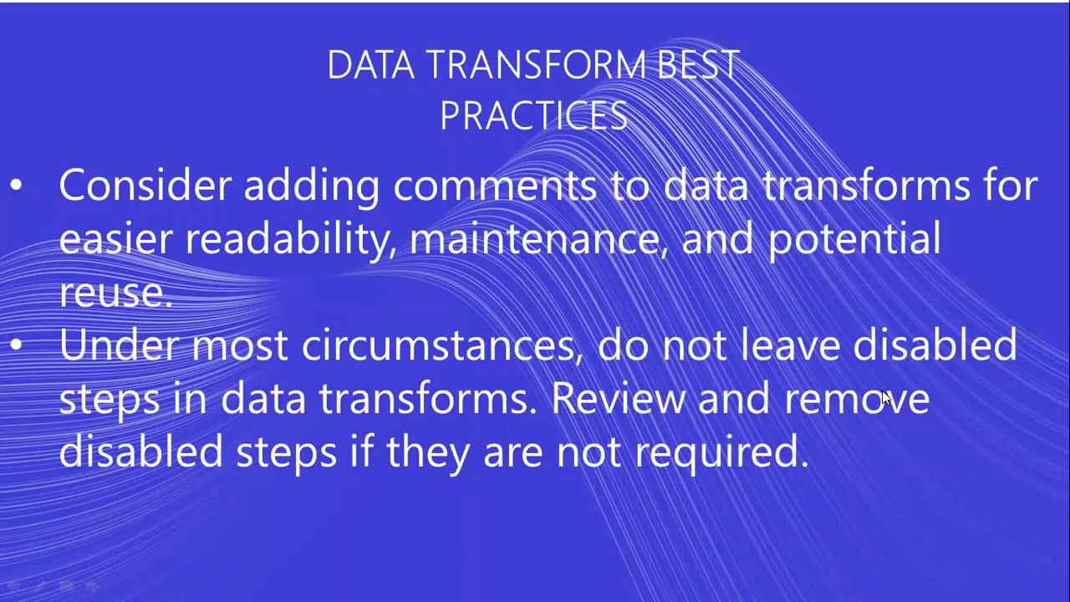
pyautogui.press('Right')
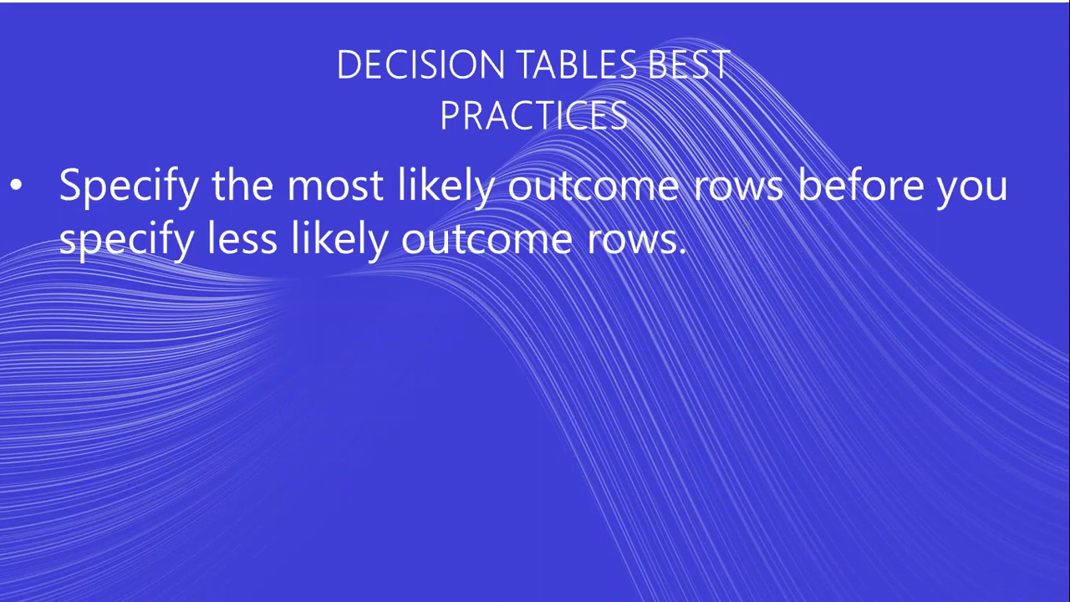
# - Open the table of the pxErrorClassificationToHttpStatusCode decision table in Pega Dev Studio and examine the order and number of its outcome rows
pyautogui.hotkey('alt', 'Tab')
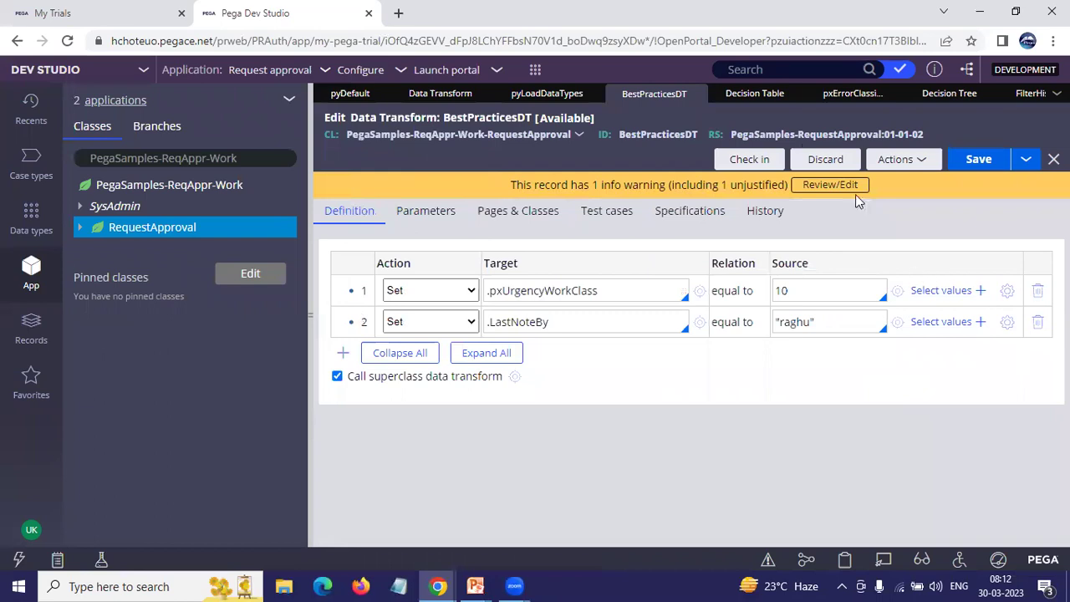
pyautogui.click(851, 94)
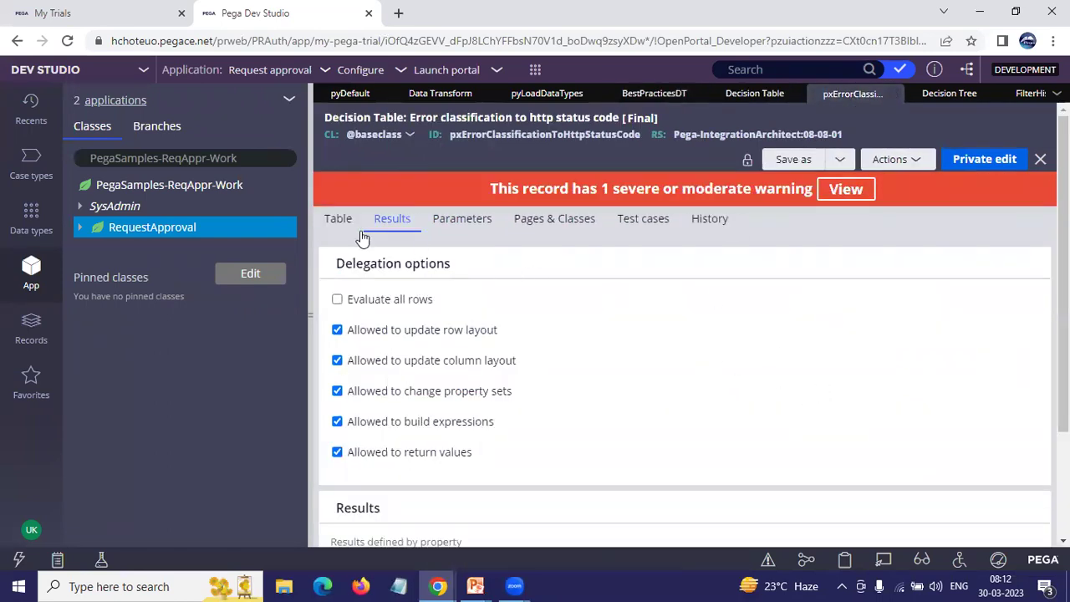
pyautogui.click(334, 221)
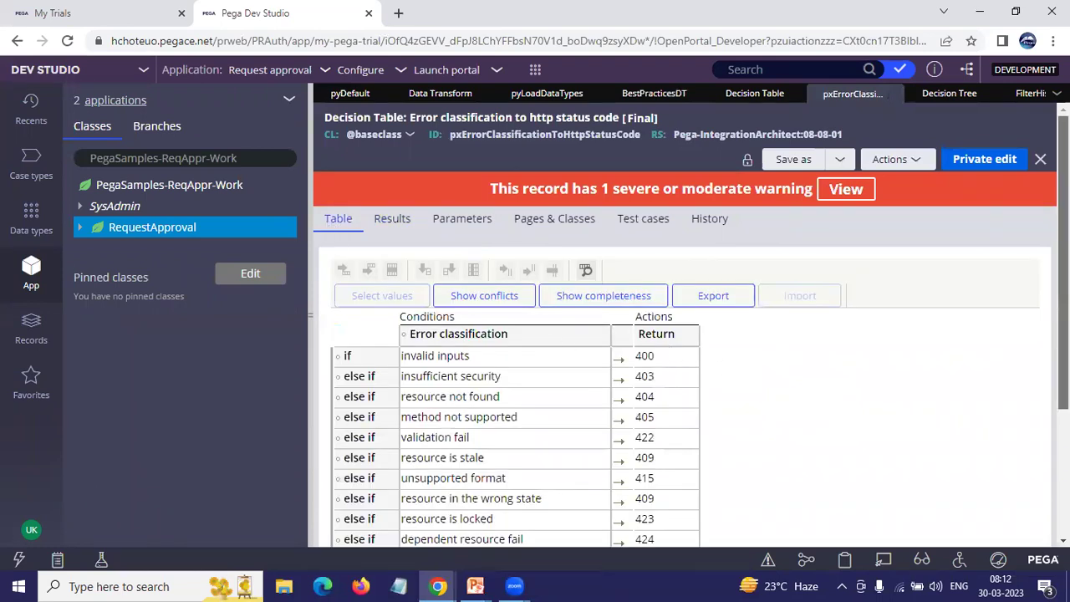
pyautogui.scroll(-2, 686, 376)
pyautogui.scroll(-1, 733, 382)
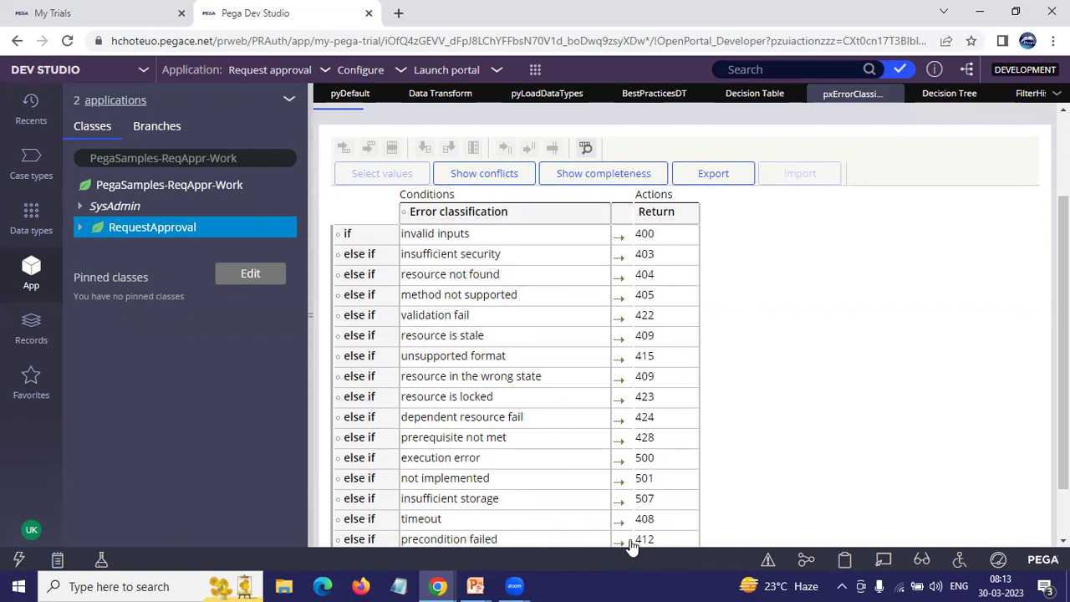
pyautogui.scroll(-2, 1063, 334)
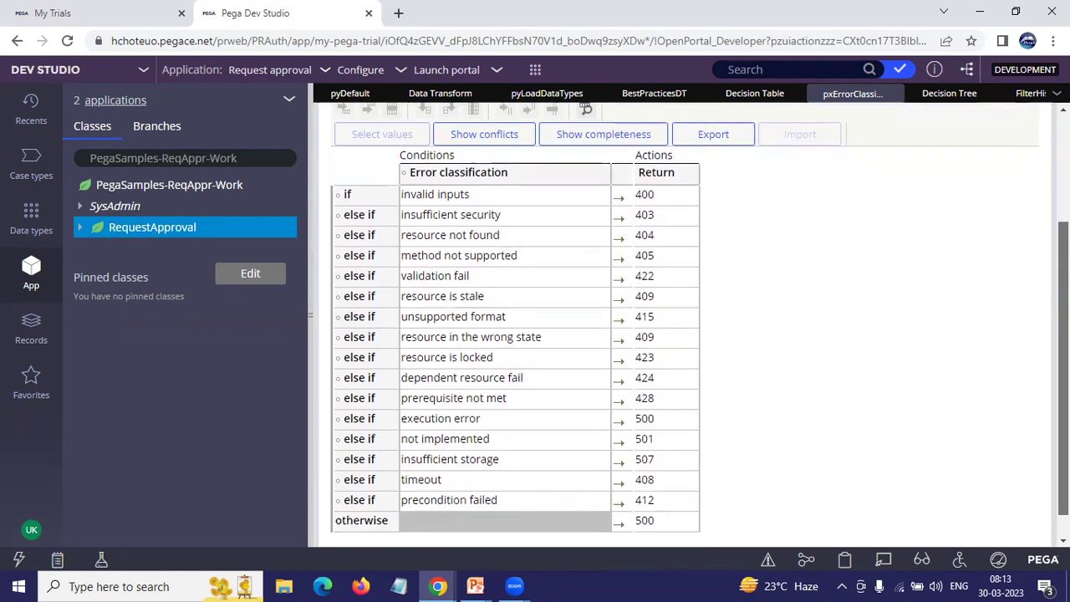
pyautogui.scroll(1, 1064, 335)
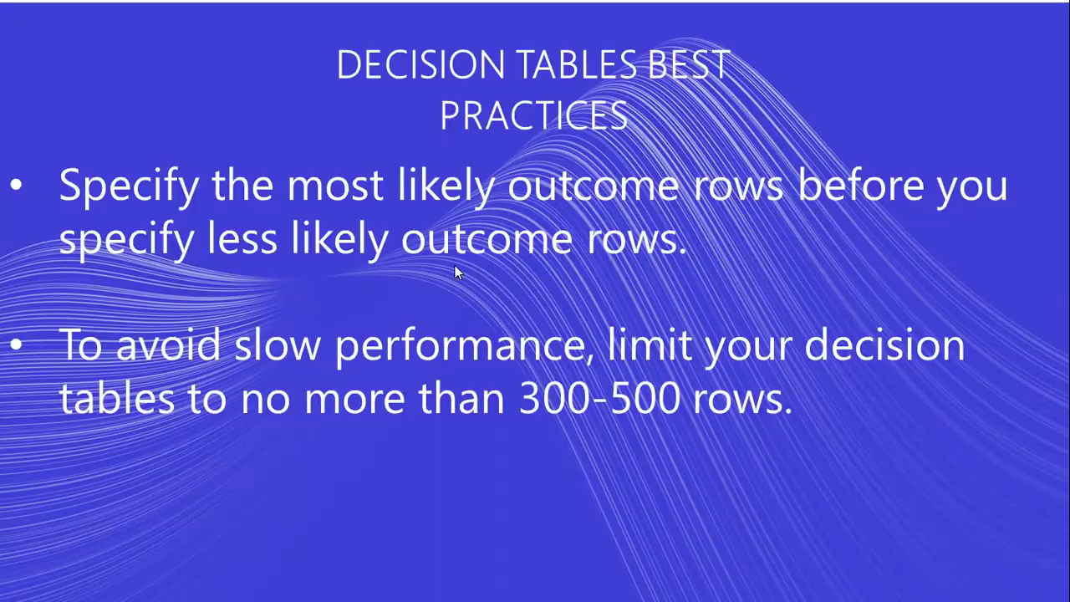
pyautogui.hotkey('alt', 'Tab')
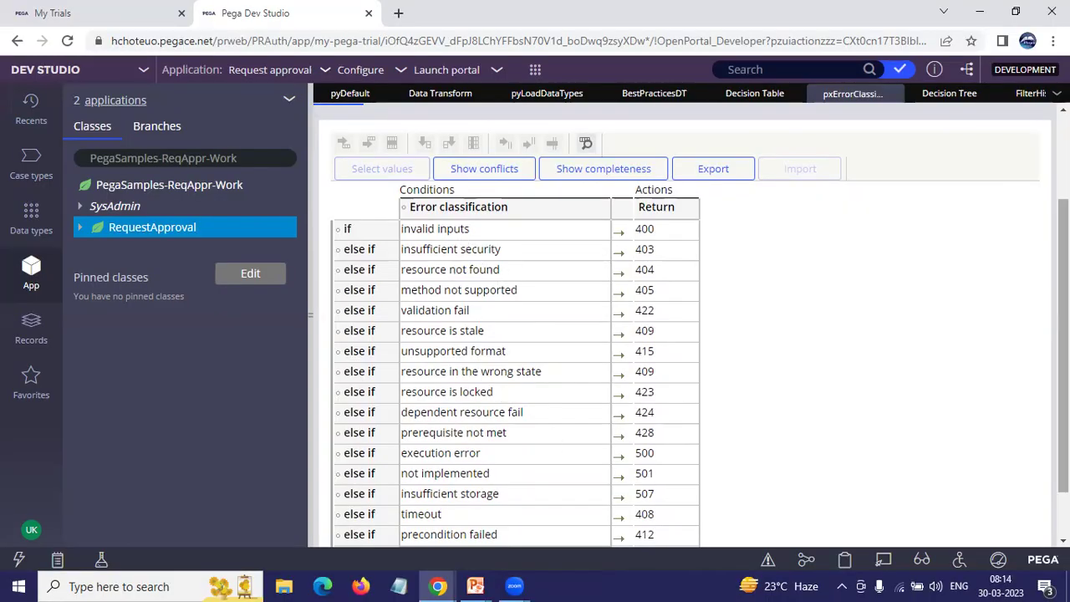
pyautogui.scroll(-2, 685, 327)
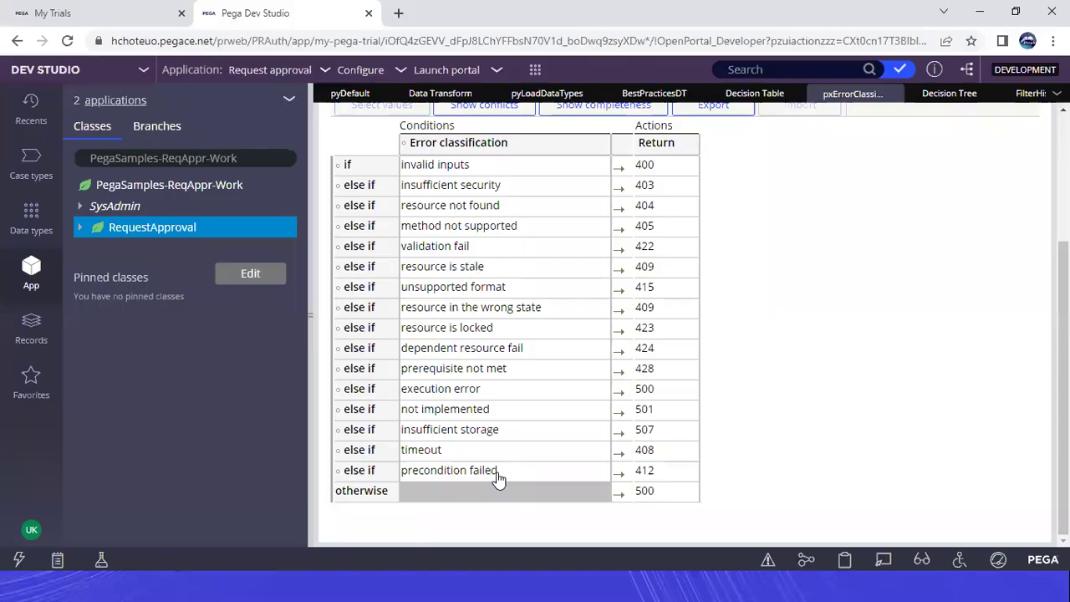
# - Open the FilterHistory decision tree and compare its ID with the decision tree called in the "AssignmentRouted" row
pyautogui.click(949, 96)
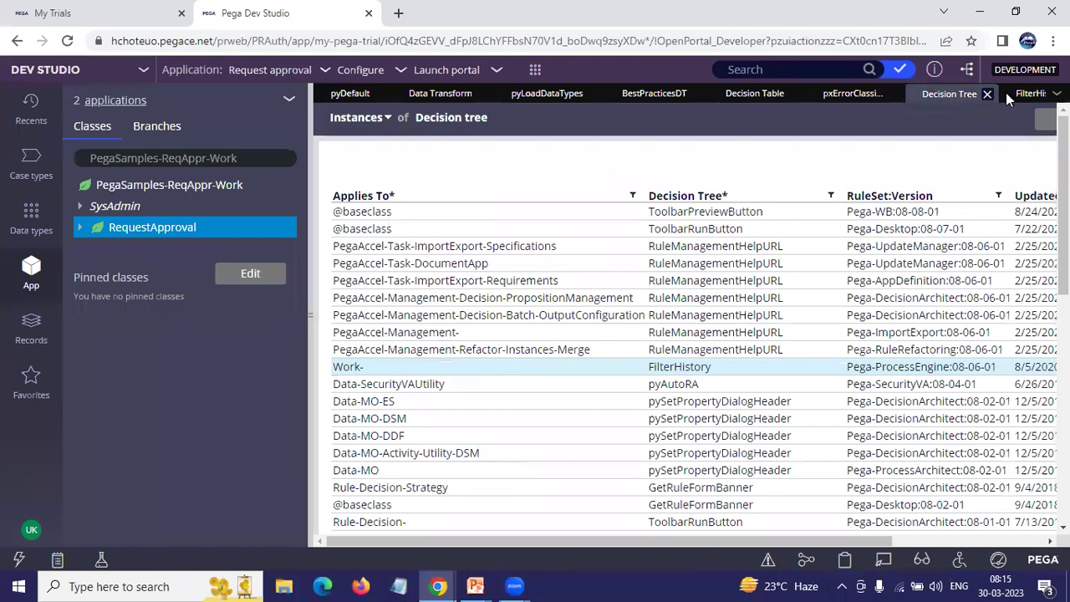
pyautogui.click(1030, 97)
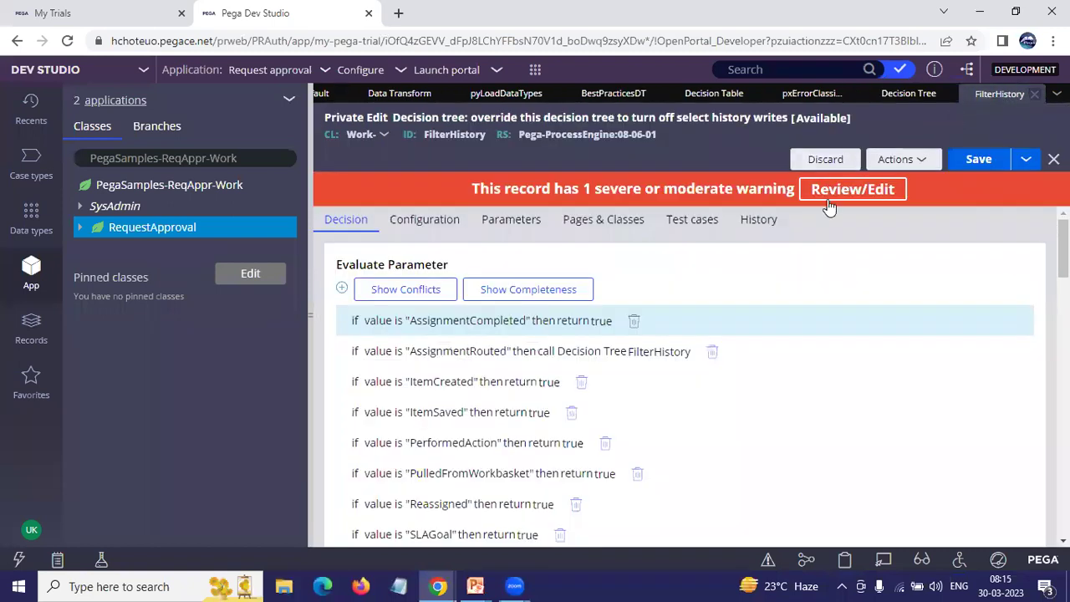
pyautogui.doubleClick(446, 135)
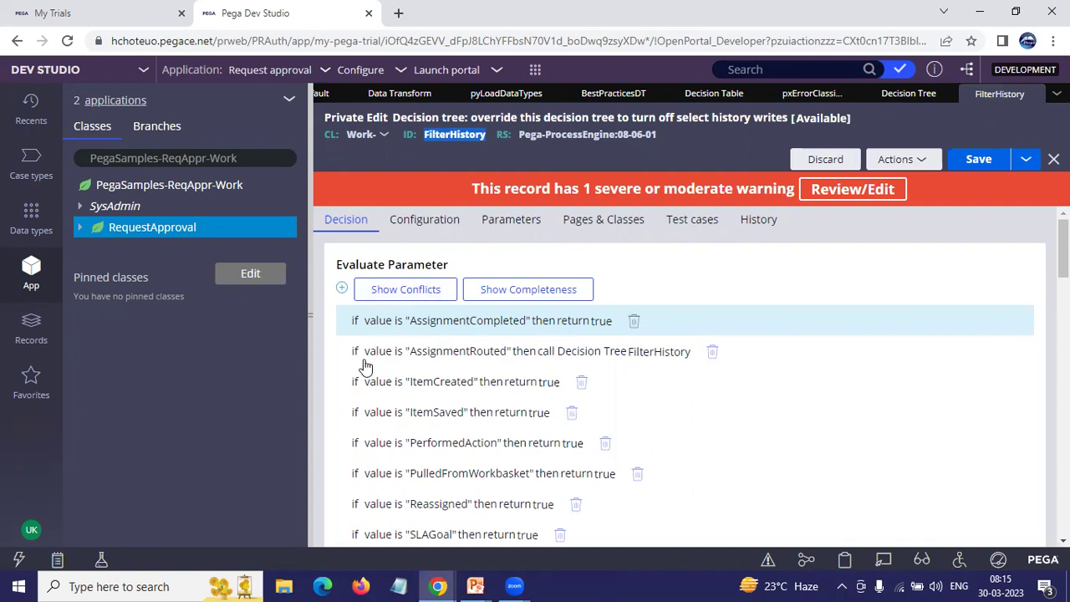
pyautogui.click(439, 364)
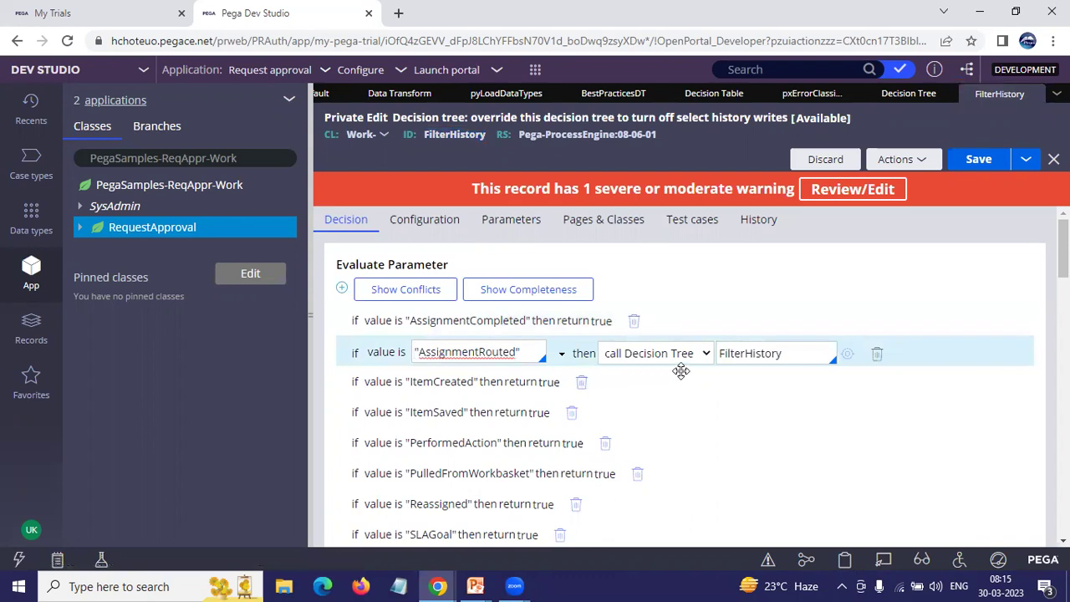
pyautogui.doubleClick(766, 354)
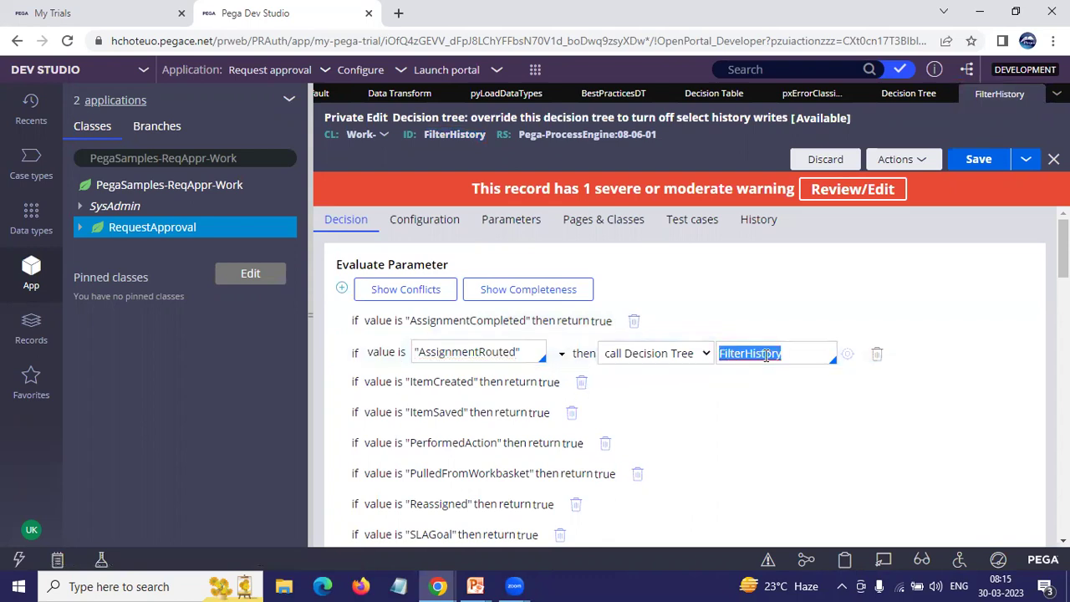
pyautogui.doubleClick(456, 136)
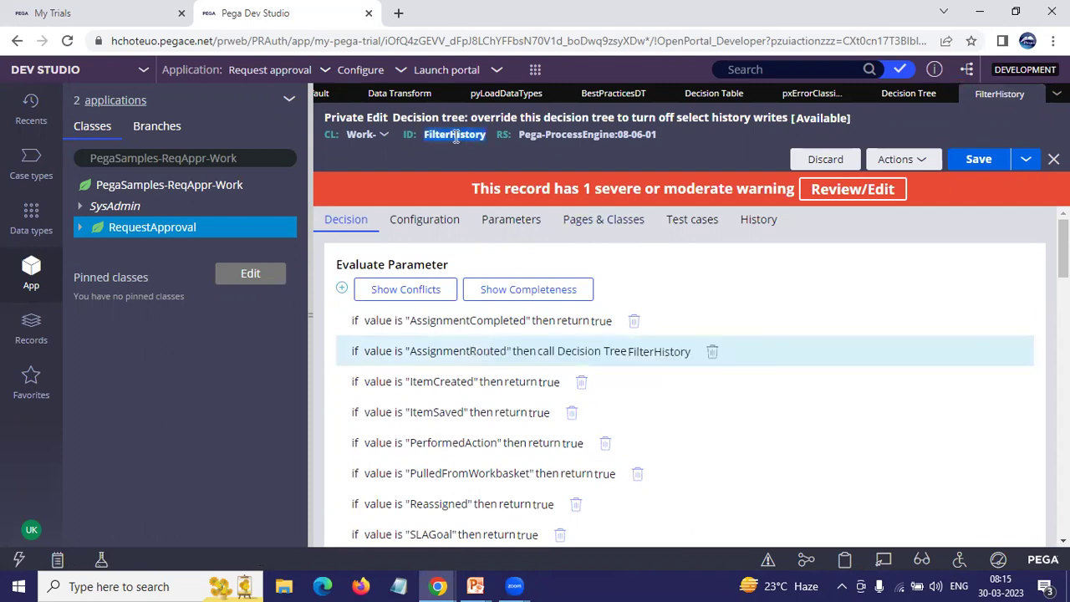
pyautogui.click(645, 364)
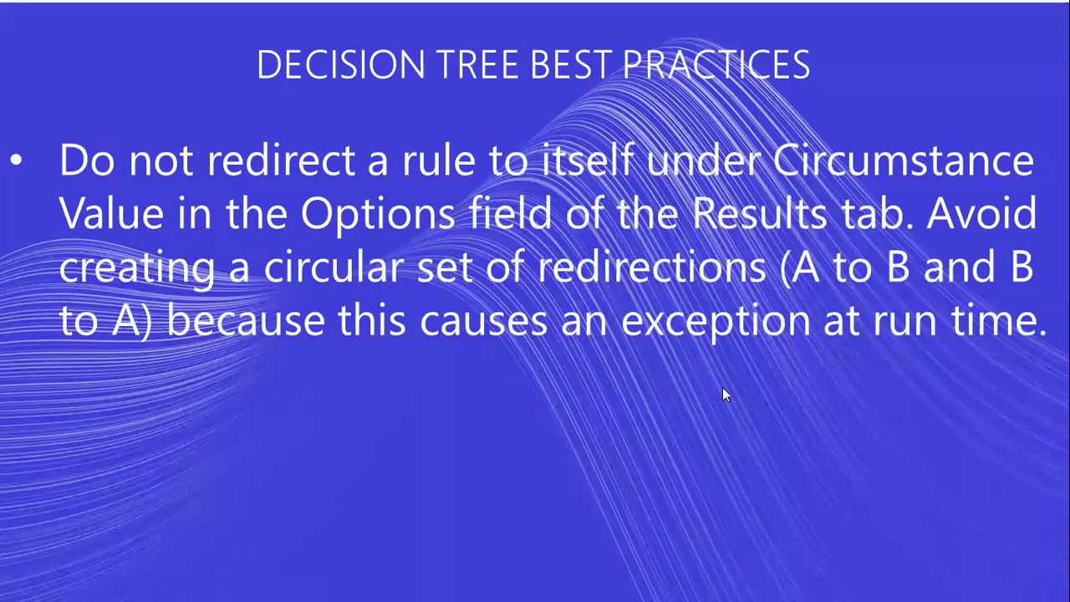
# - Switch back to Pega Dev Studio and look through the FilterHistory decision tree's conditions down to its otherwise result
pyautogui.click(502, 343)
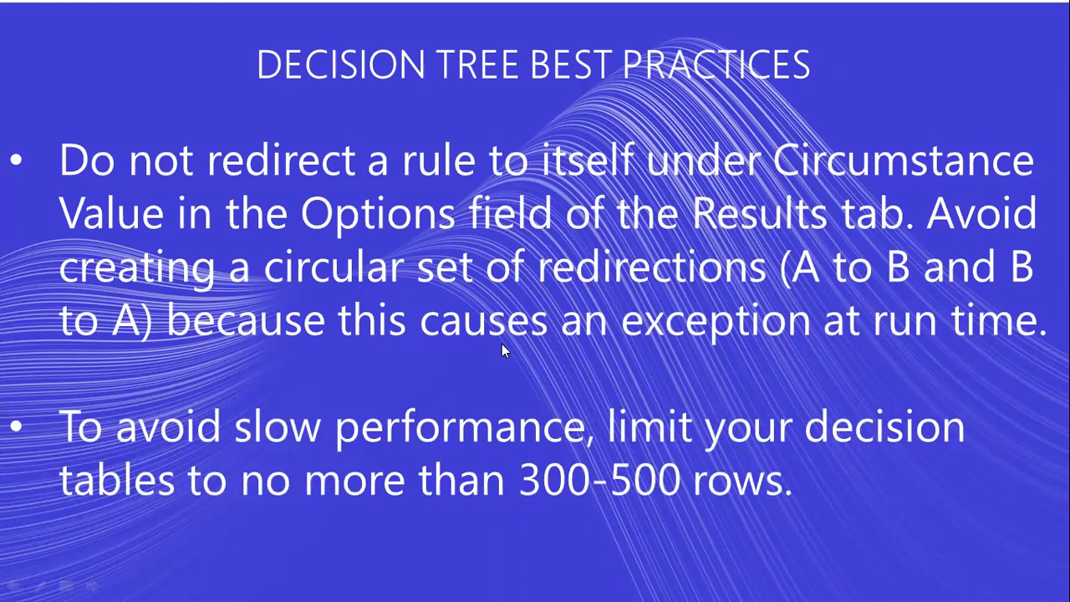
pyautogui.hotkey('alt', 'Tab')
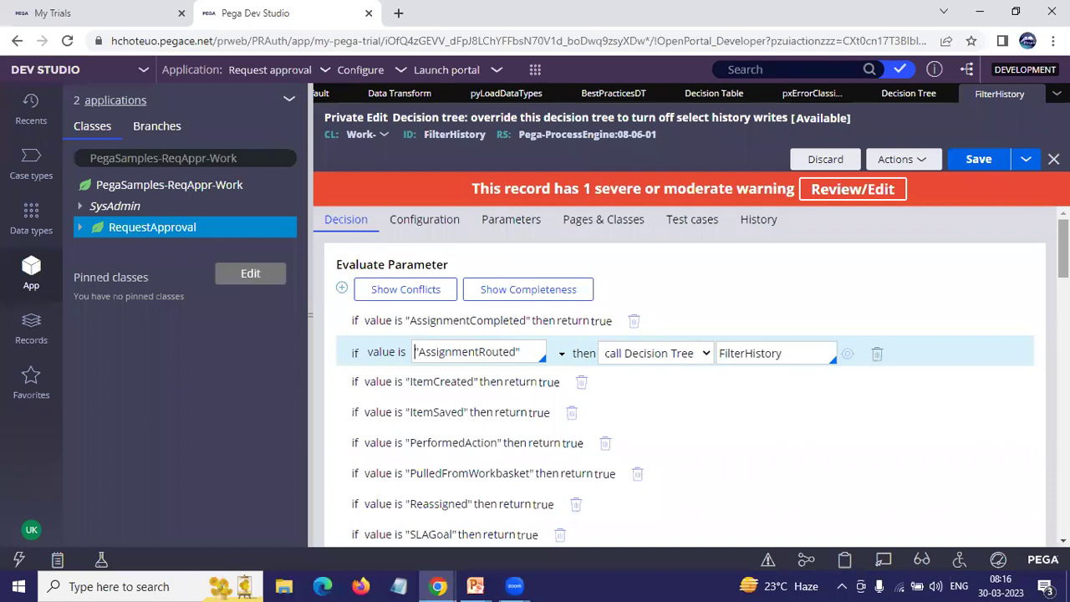
pyautogui.scroll(-15, 686, 376)
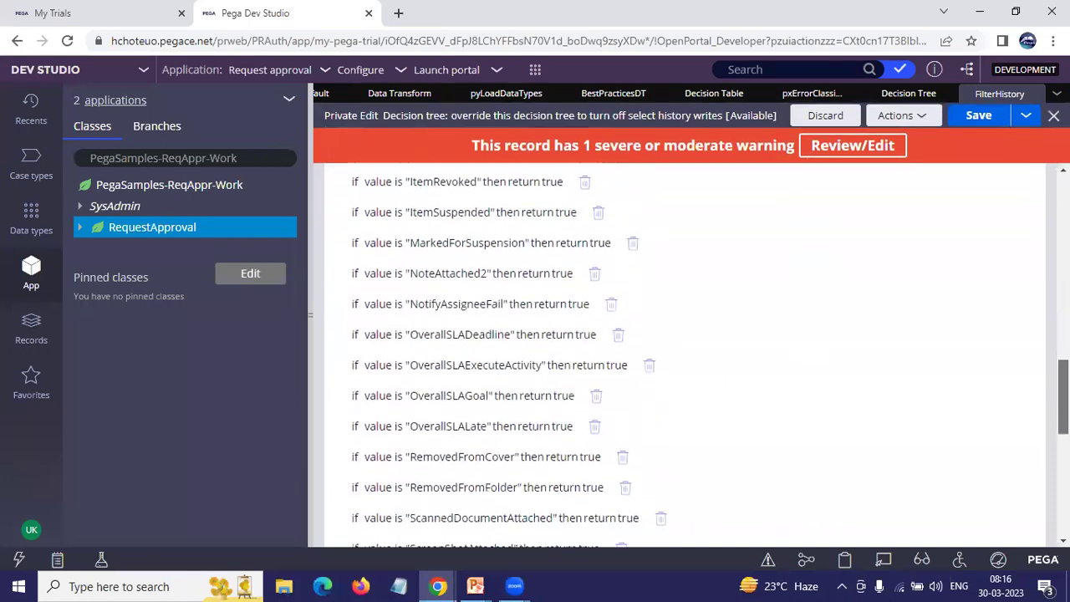
pyautogui.scroll(-6, 686, 352)
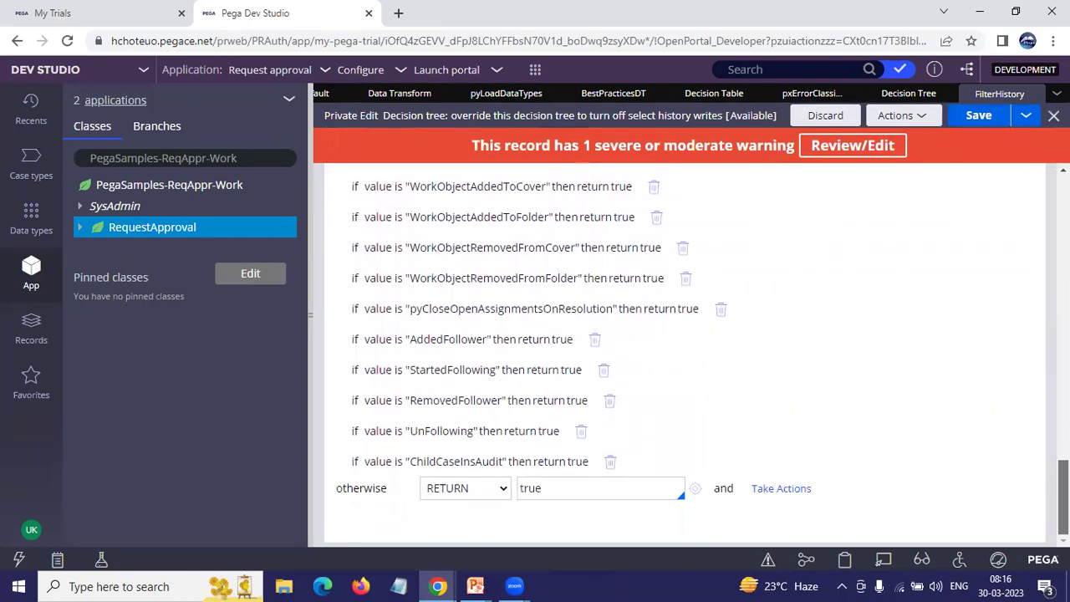